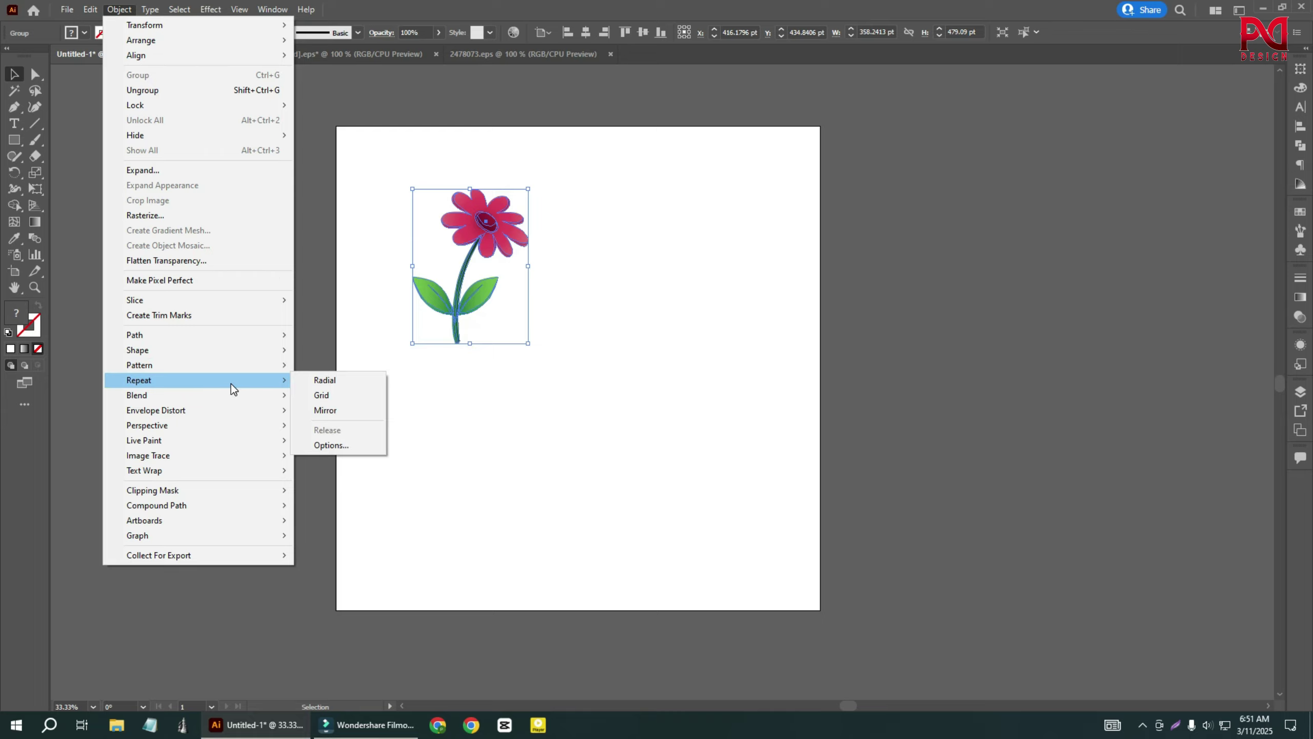
Apply a radial repeat to the red flower and move the resulting ring inside the artboard.
left_click(331, 382)
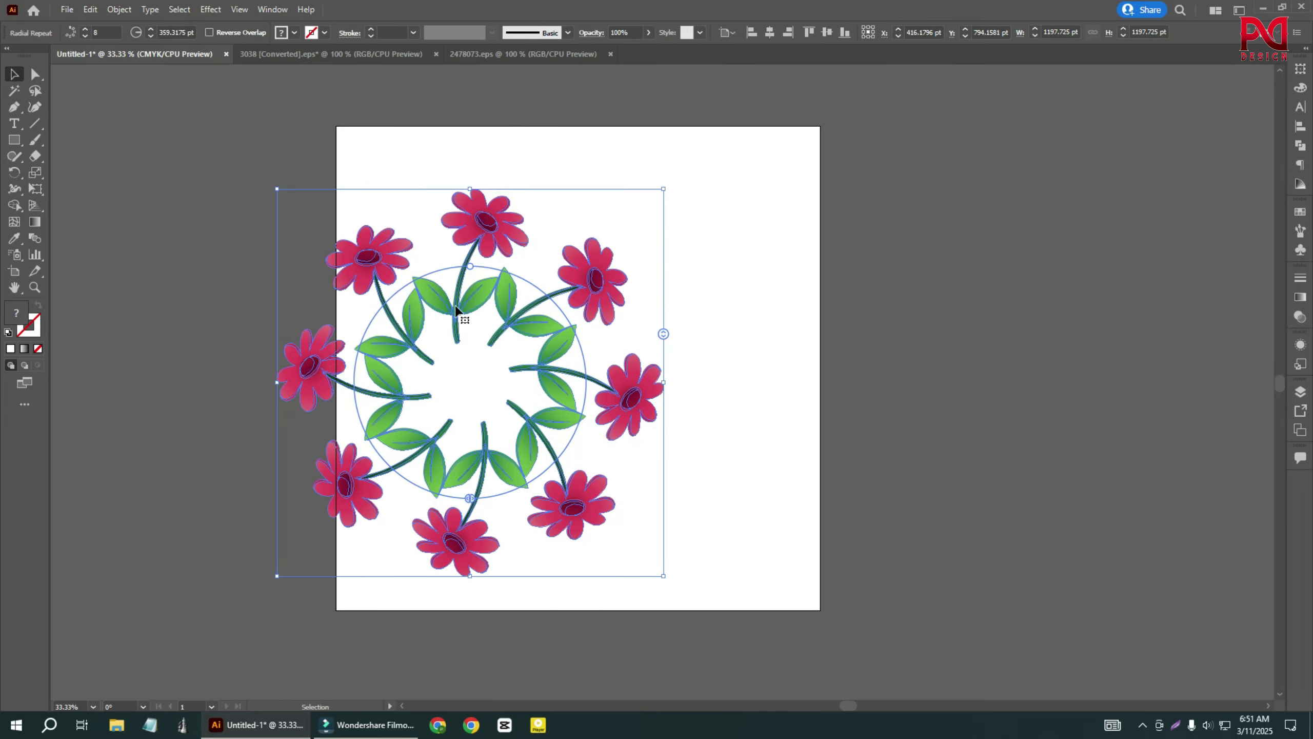
left_click_drag(461, 310, 539, 290)
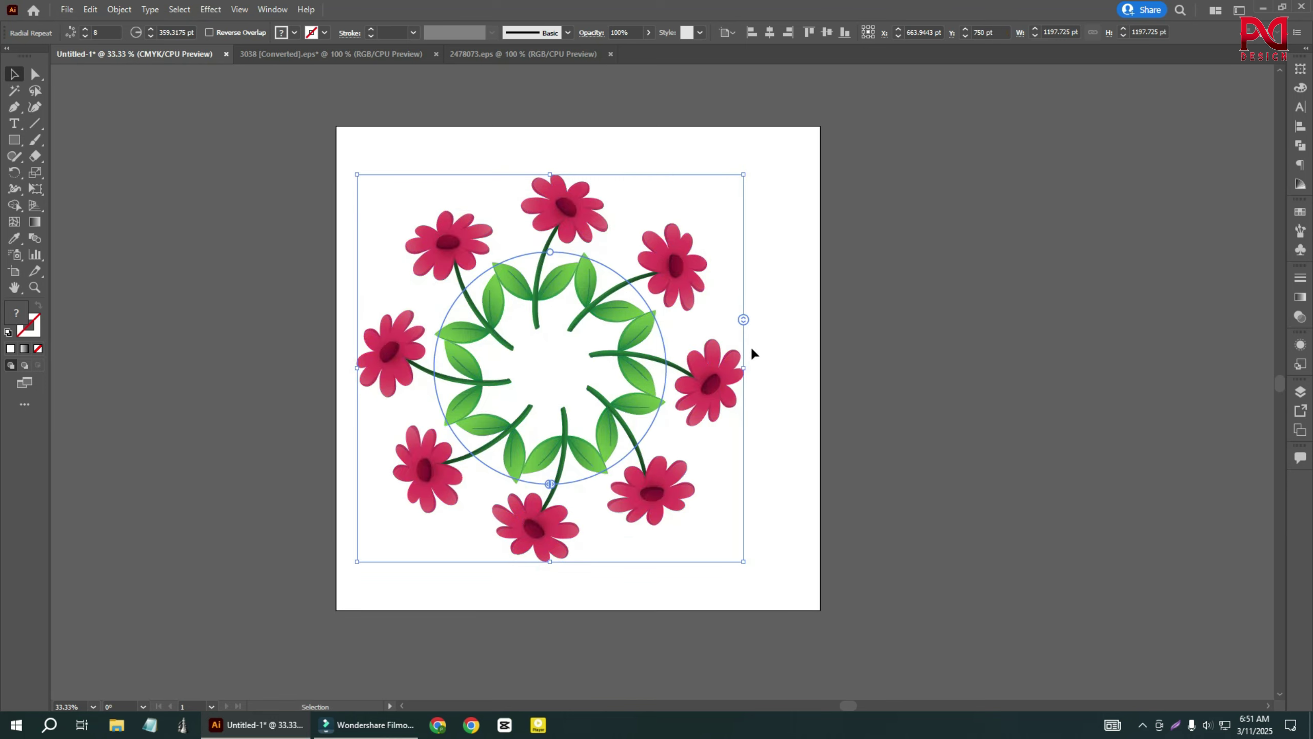
Adjust the flower ring's radial repeat to 21 instances with a radius of about 626 pt.
left_click_drag(743, 315, 747, 267)
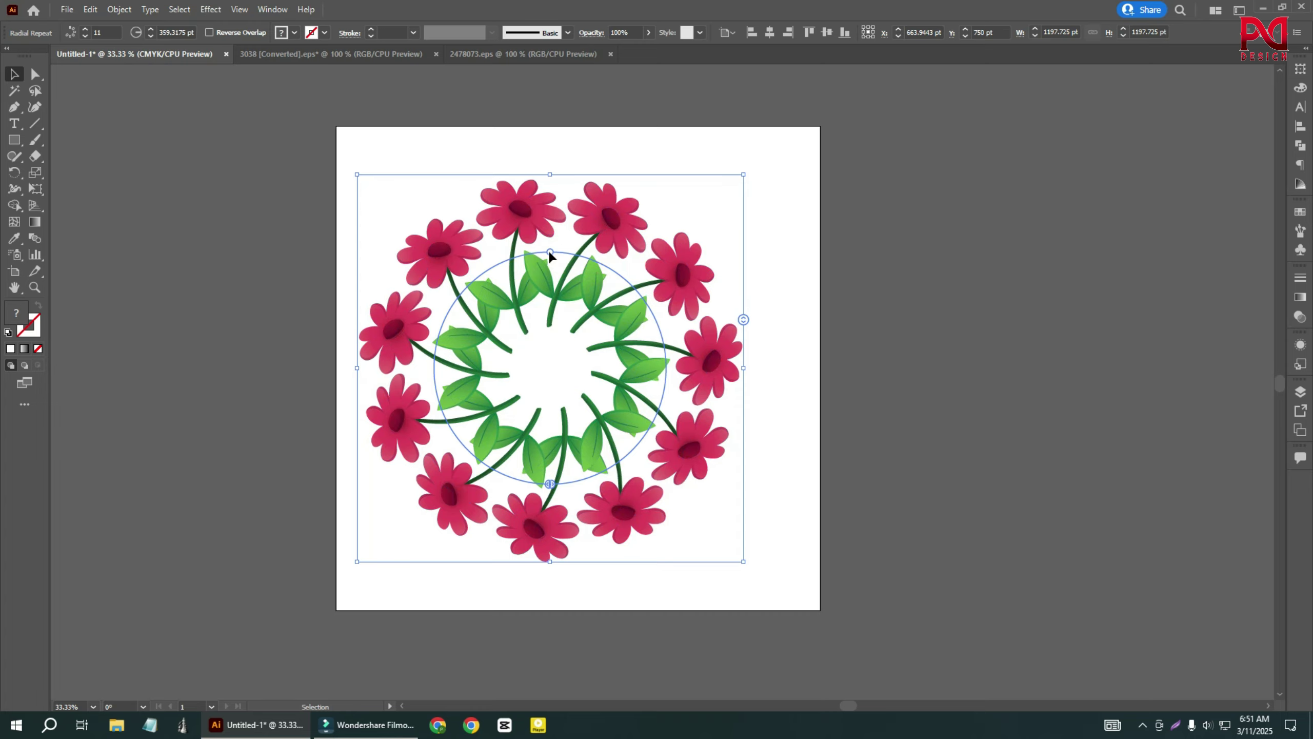
left_click_drag(550, 253, 544, 300)
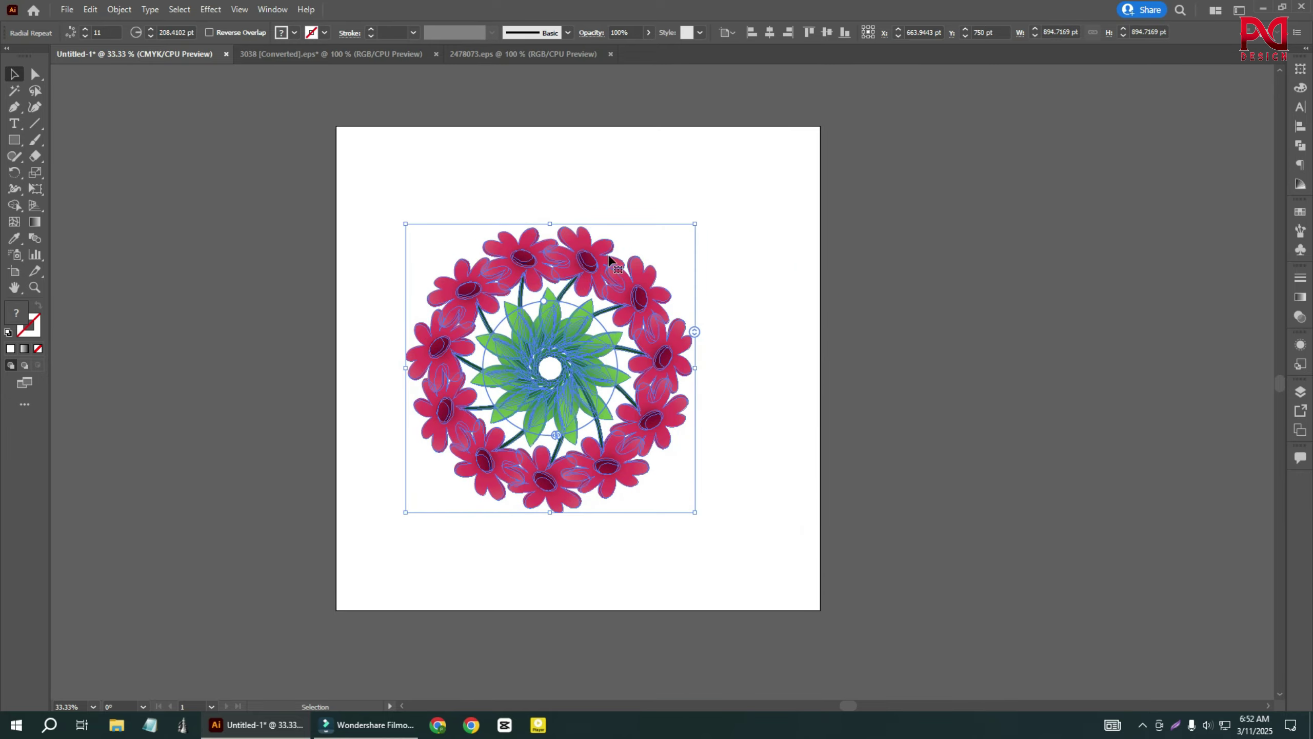
left_click_drag(544, 299, 526, 203)
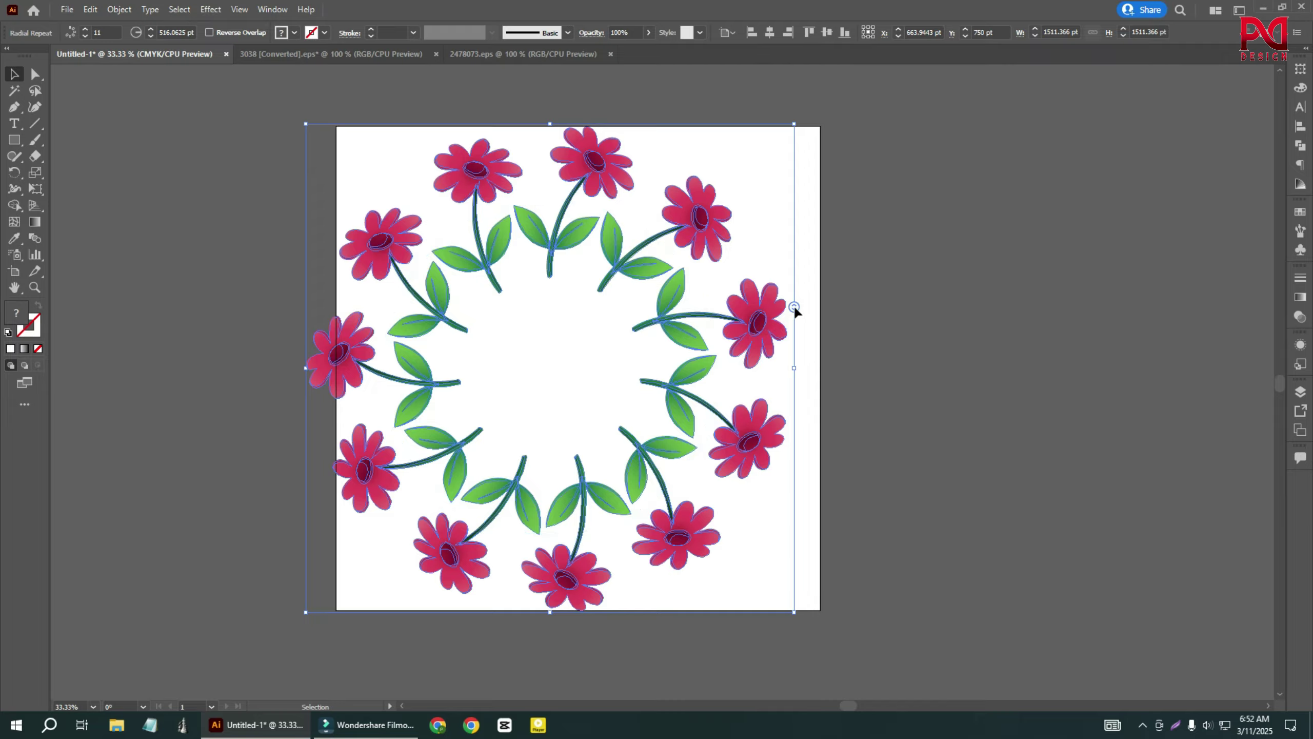
left_click_drag(794, 305, 792, 274)
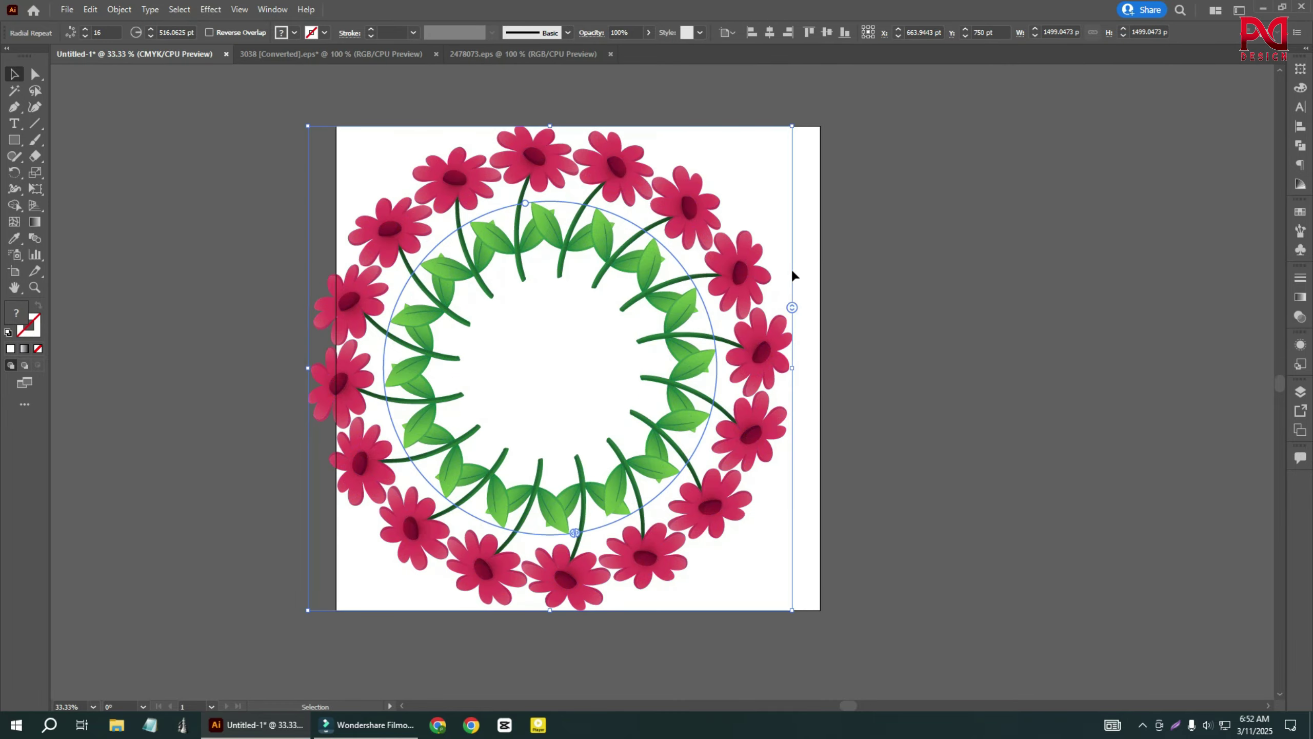
left_click_drag(525, 205, 530, 167)
left_click_drag(832, 303, 826, 267)
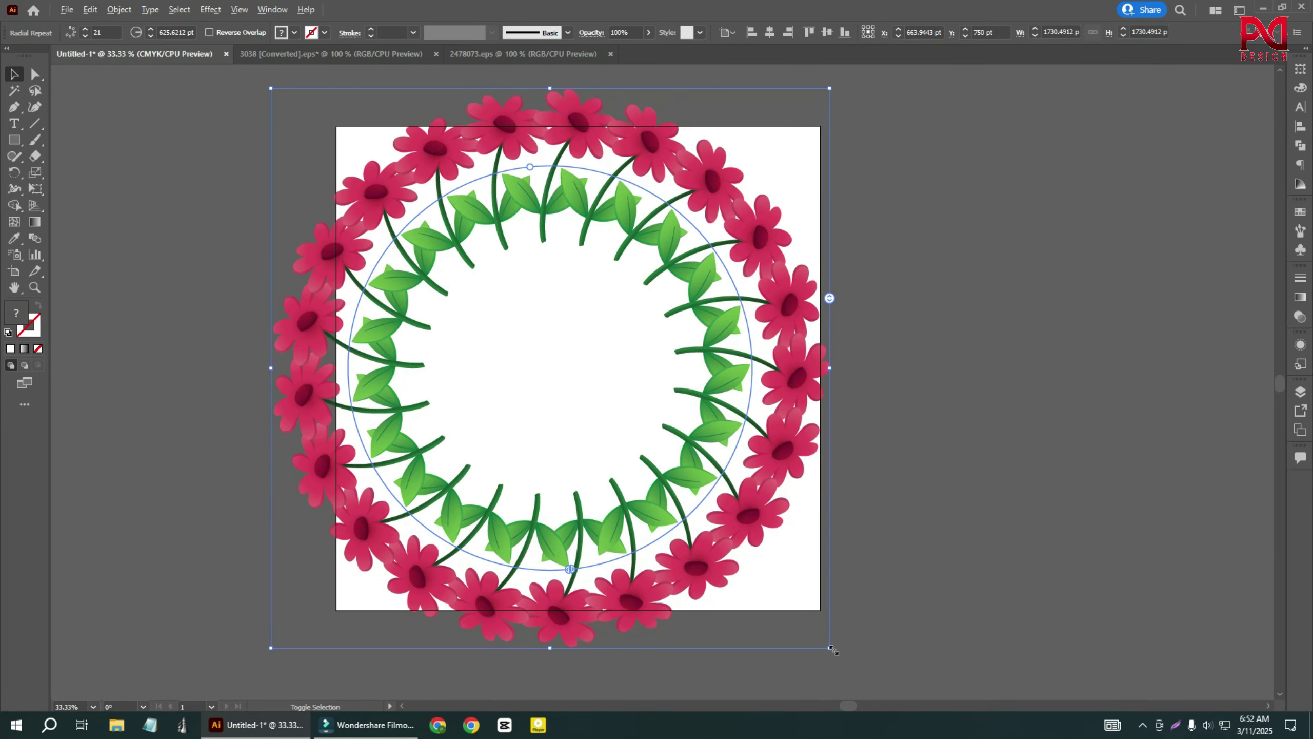
Scale the flower ring down to about 1443 pt wide and centre it horizontally on the artboard.
left_click_drag(831, 647, 783, 601)
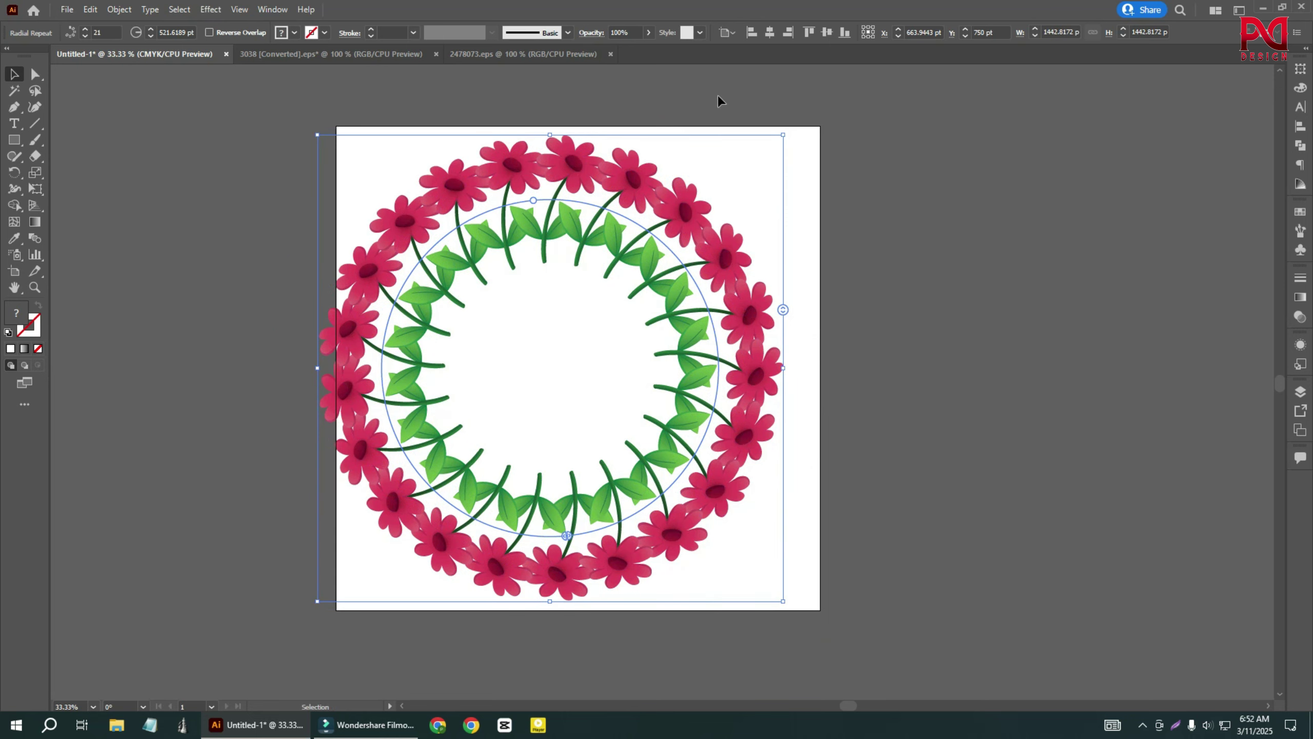
left_click(773, 34)
left_click(1010, 361)
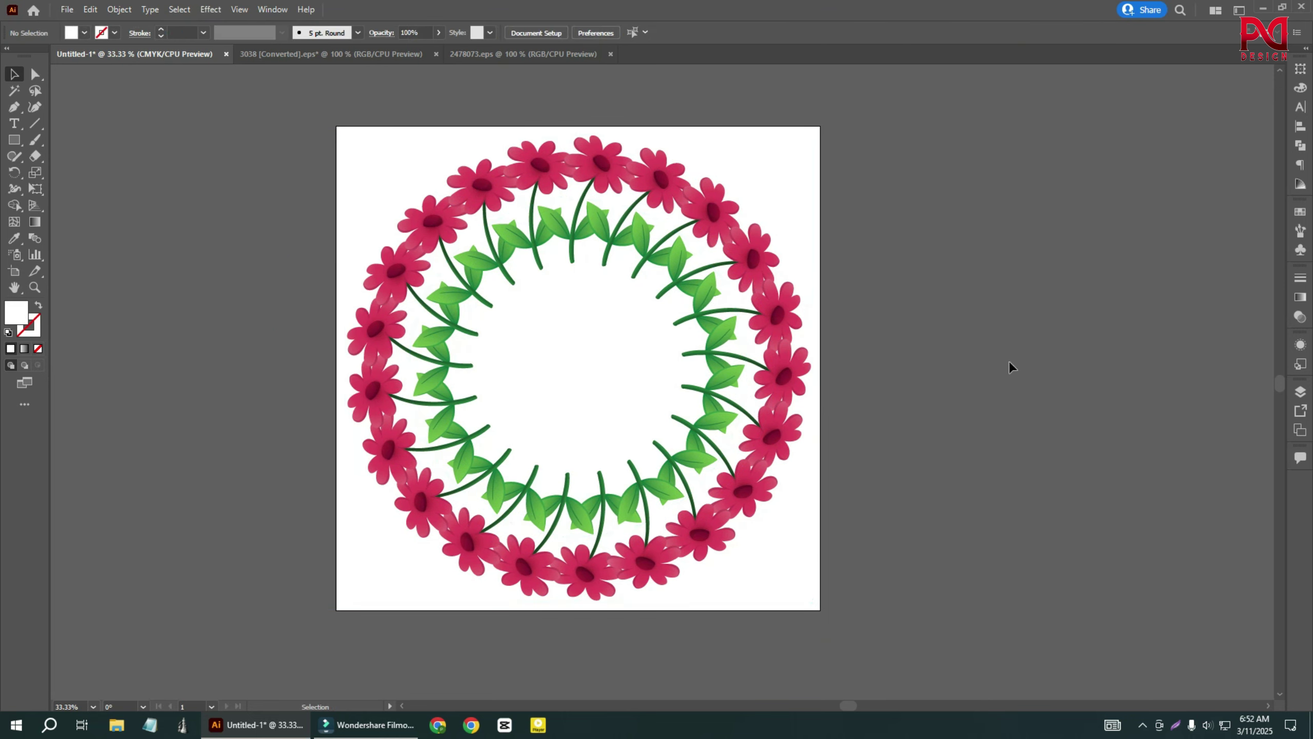
Delete the flower ring from the artboard.
left_click_drag(206, 191, 588, 421)
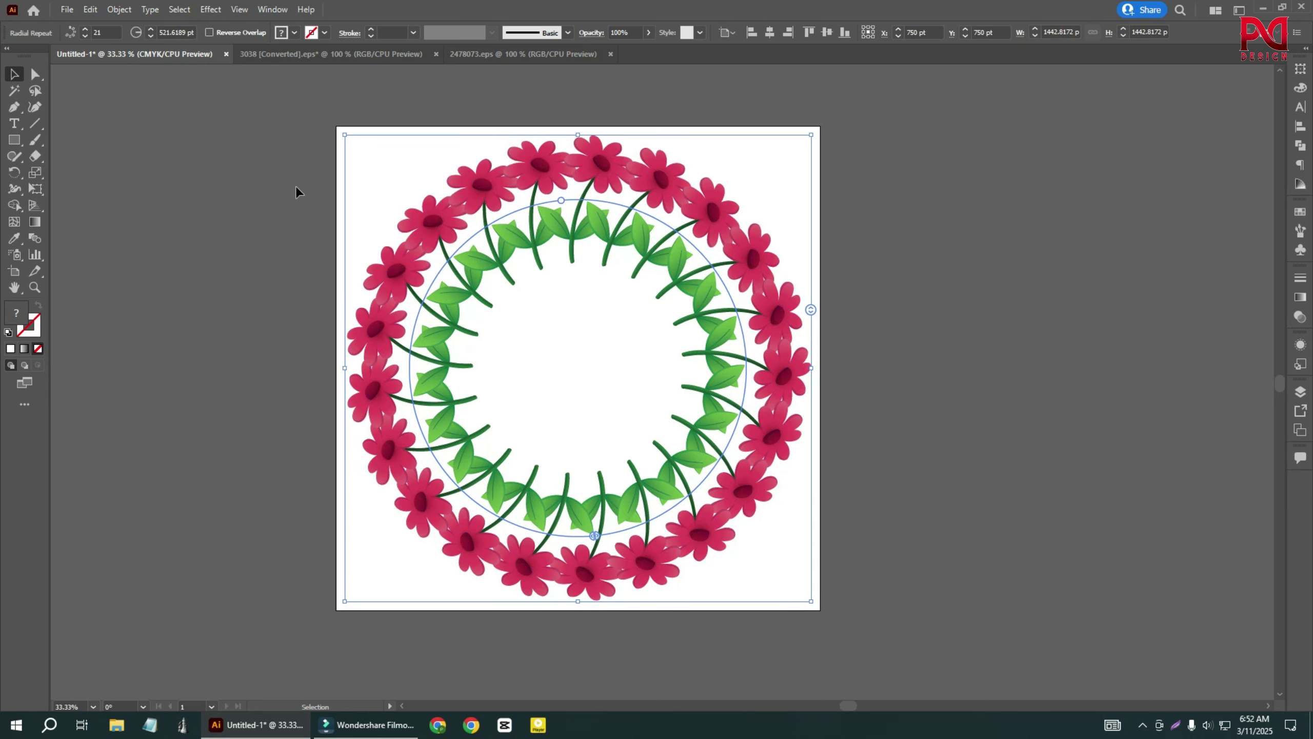
left_click_drag(295, 189, 548, 420)
key("Delete")
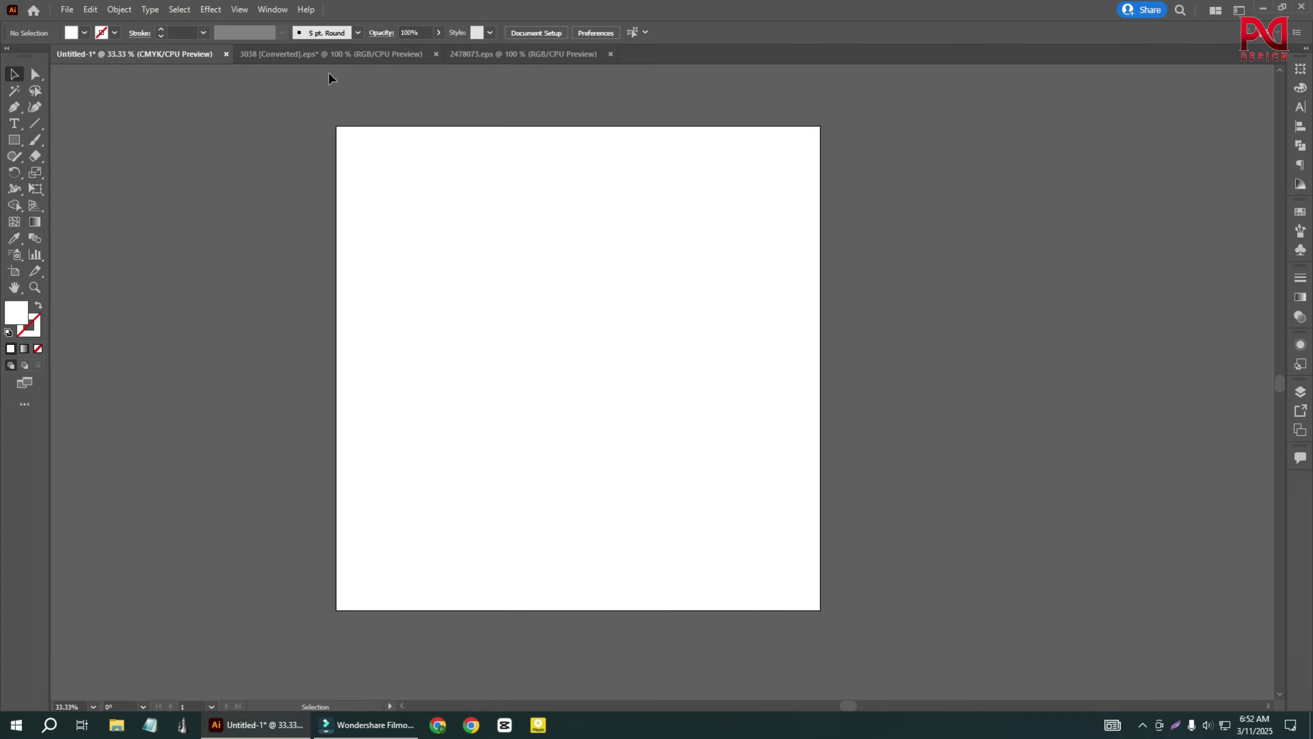
Copy the small leaf branch beside the upper flower in 2478073.eps and paste it into the Untitled-1 document.
left_click(340, 55)
left_click(482, 54)
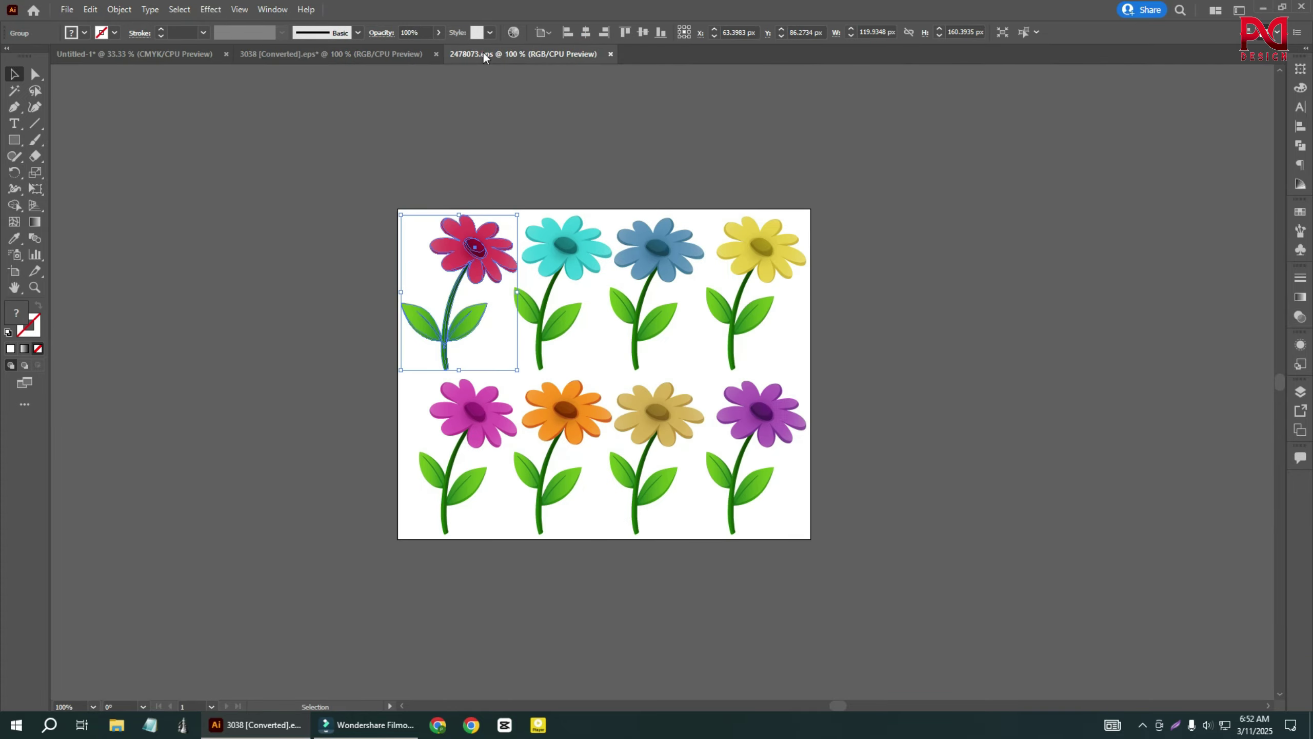
left_click(455, 232)
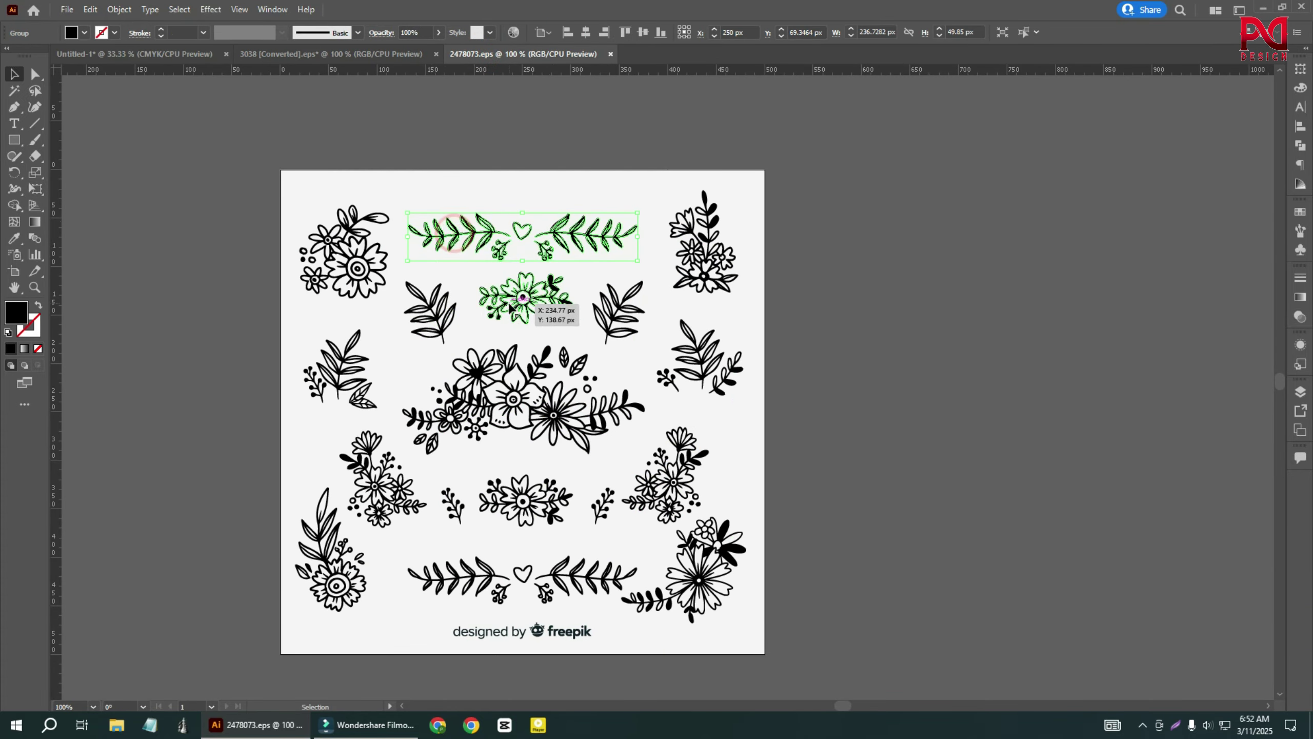
left_click(611, 323)
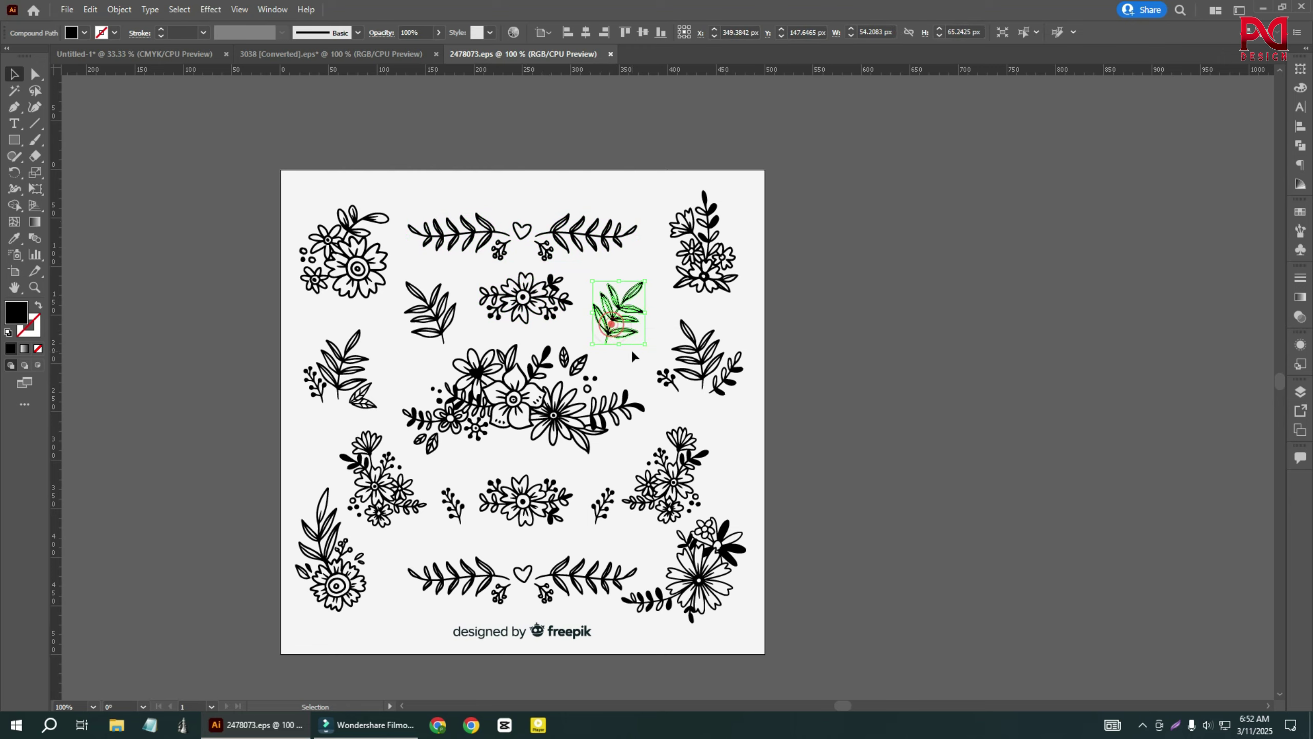
left_click(192, 53)
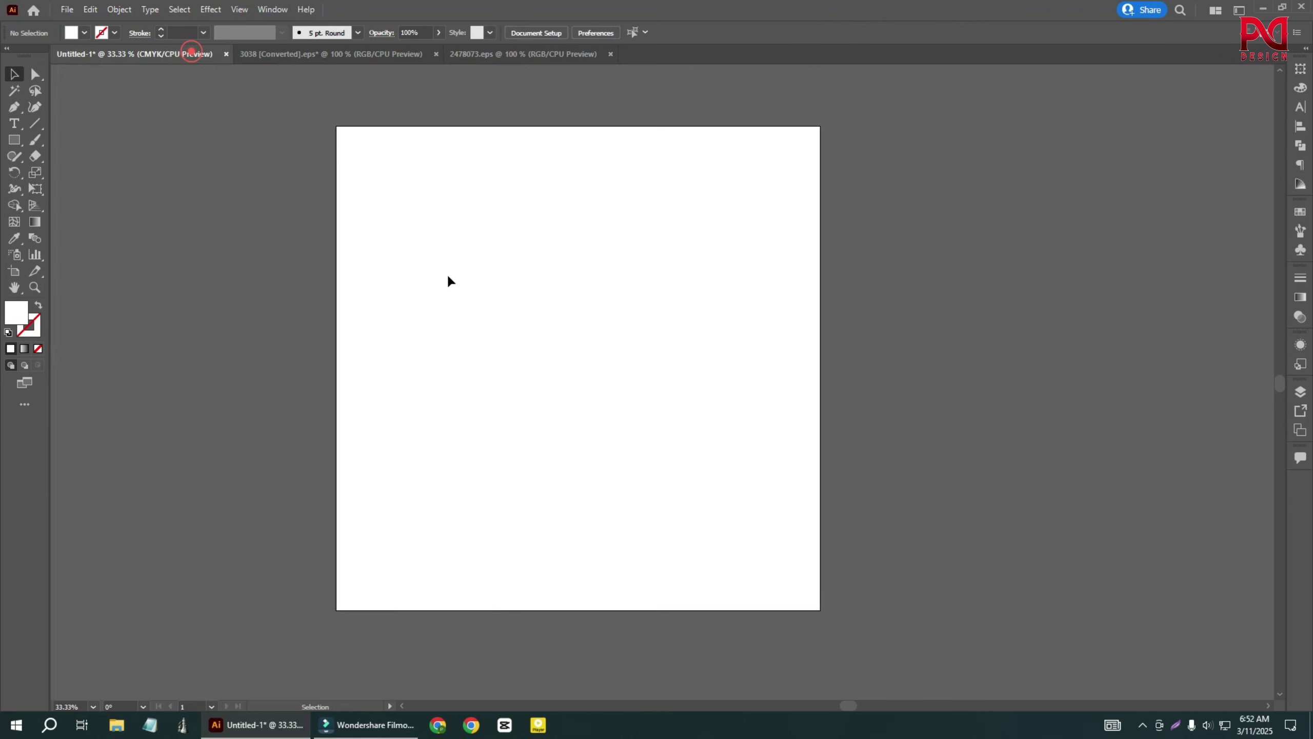
key("ctrl+v")
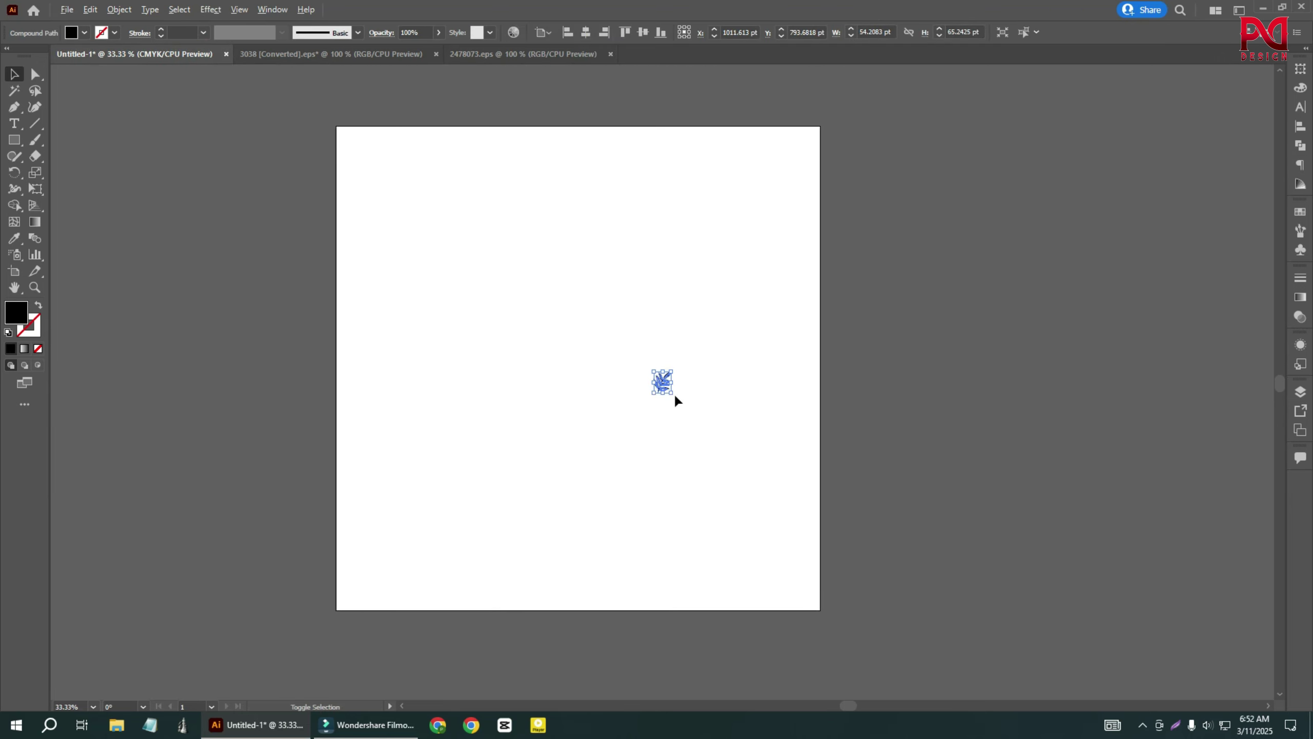
Enlarge the leaf branch to about 406 pt wide and move it to the upper-left area of the artboard.
left_click_drag(672, 394, 753, 458)
left_click_drag(669, 399, 531, 311)
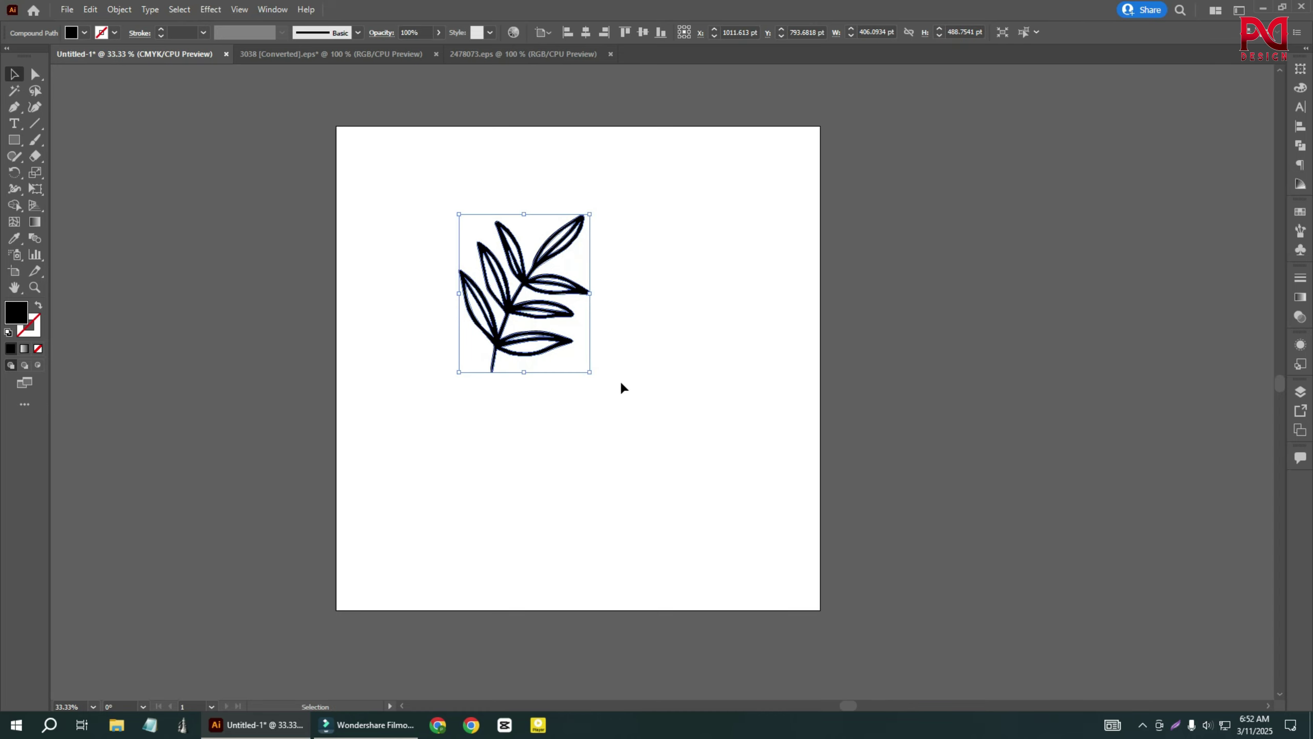
left_click(620, 382)
scroll(512, 274, "up", 1)
scroll(492, 337, "down", 1)
Apply a radial repeat to the leaf branch and move the resulting ring toward the artboard's centre.
left_click_drag(423, 240, 544, 363)
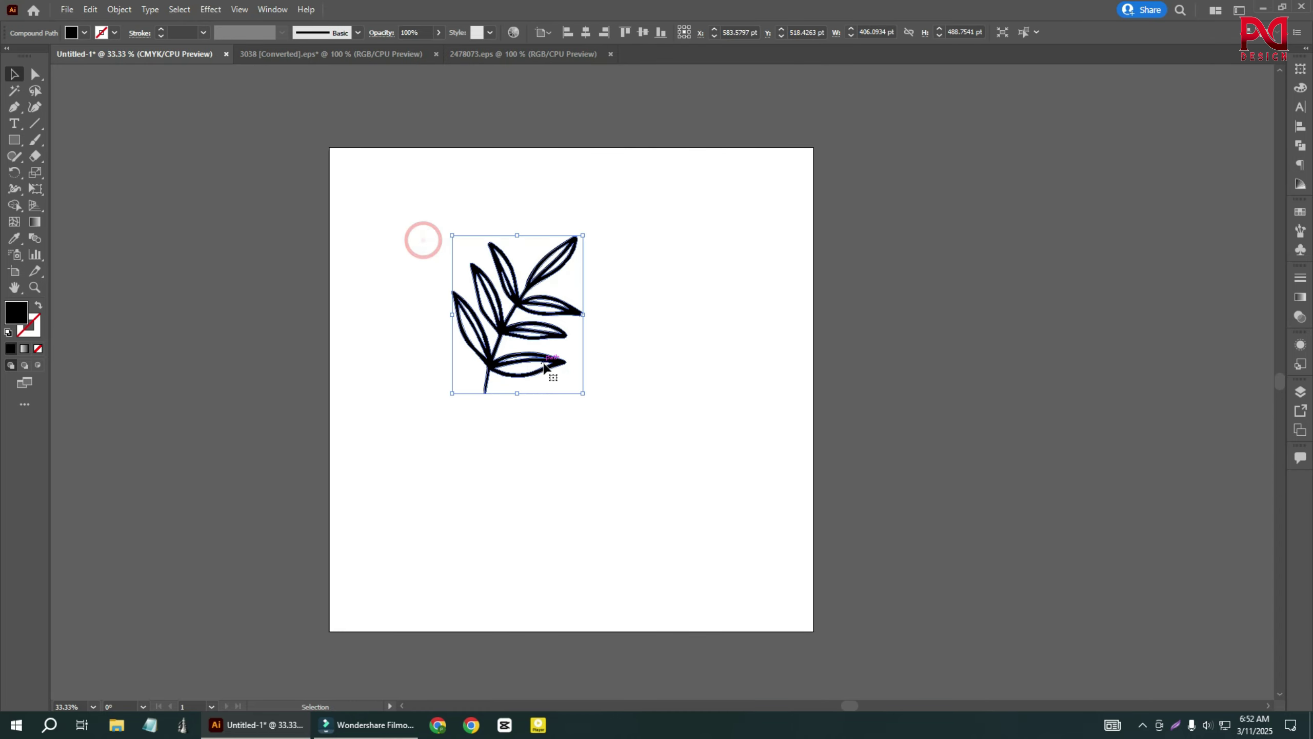
left_click(119, 9)
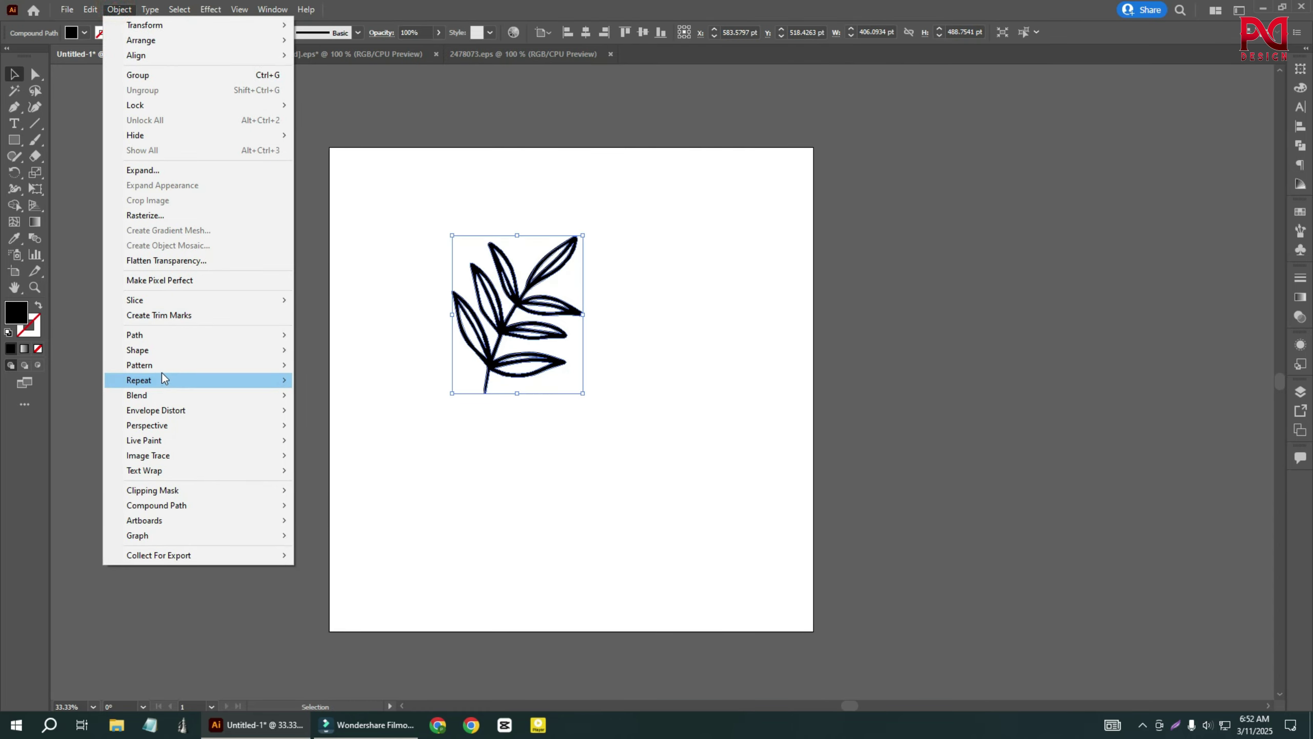
left_click(192, 383)
left_click(336, 377)
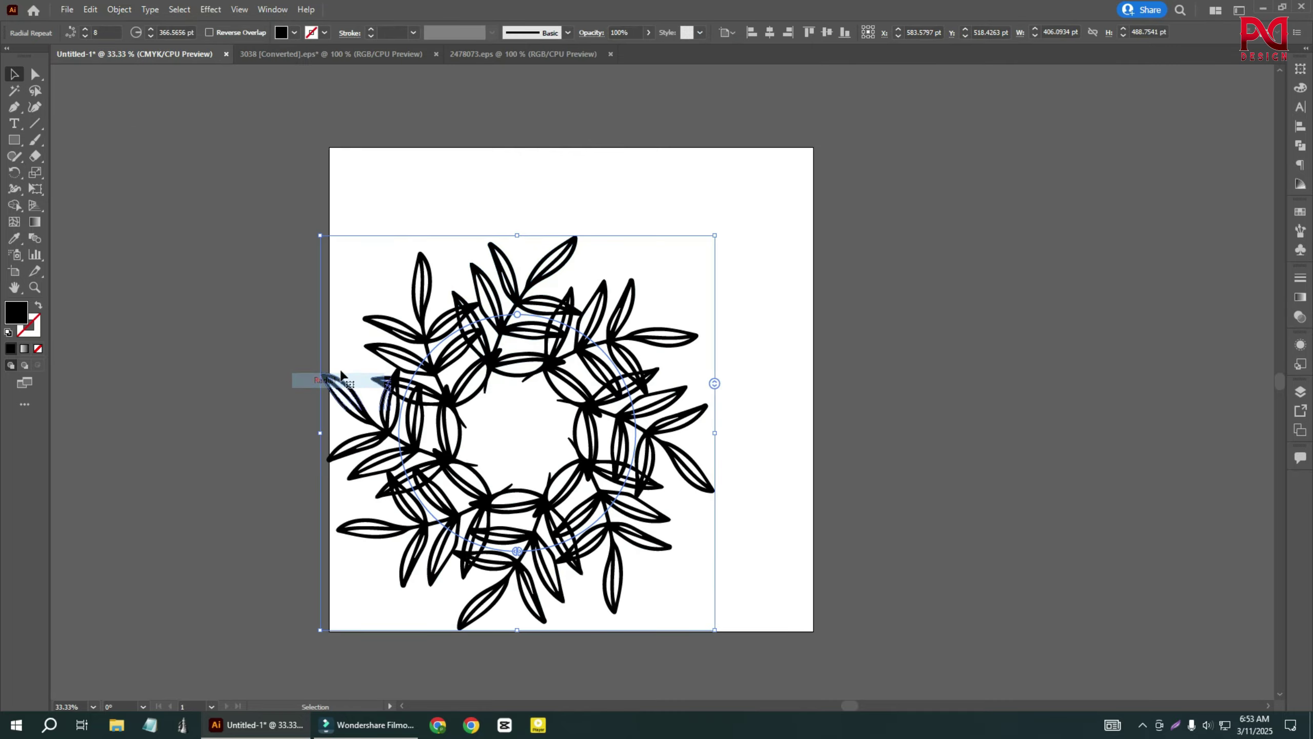
left_click_drag(593, 414, 661, 350)
Increase the leaf ring to 14 instances and widen its radius to about 780 pt.
left_click_drag(771, 310, 774, 260)
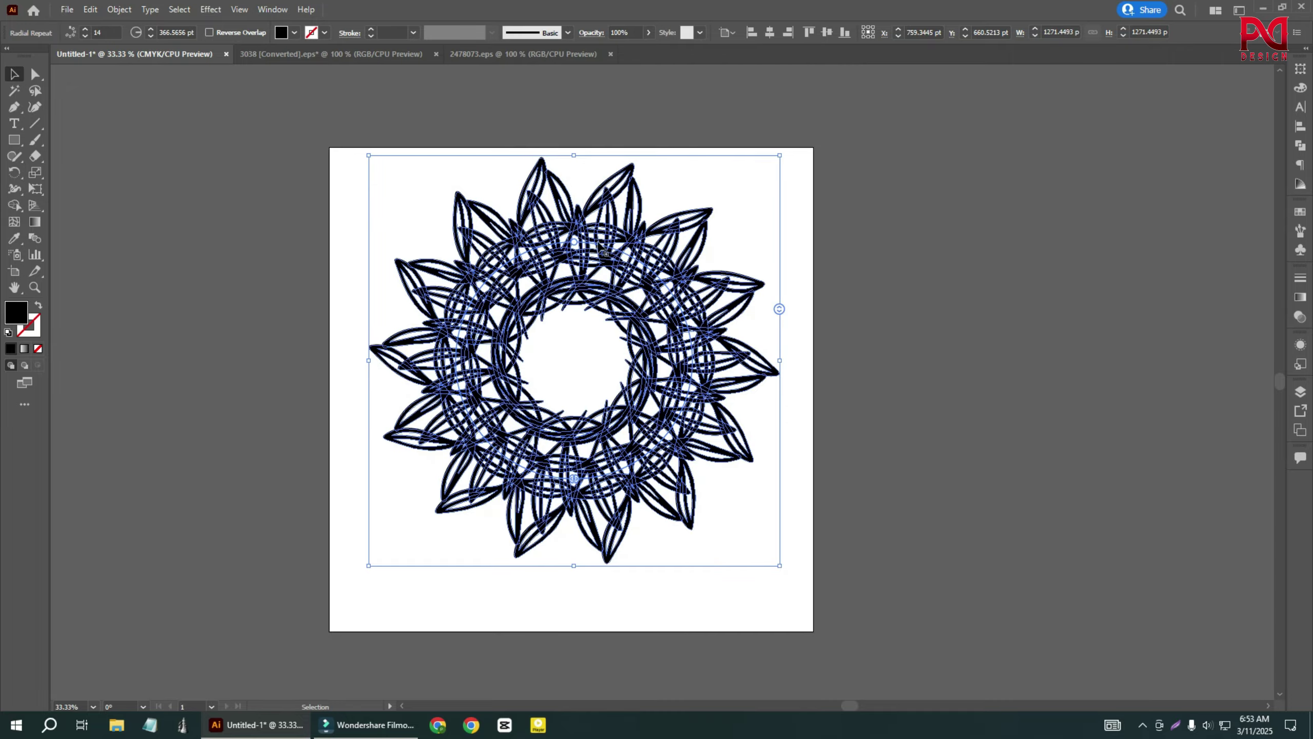
left_click_drag(574, 246, 646, 119)
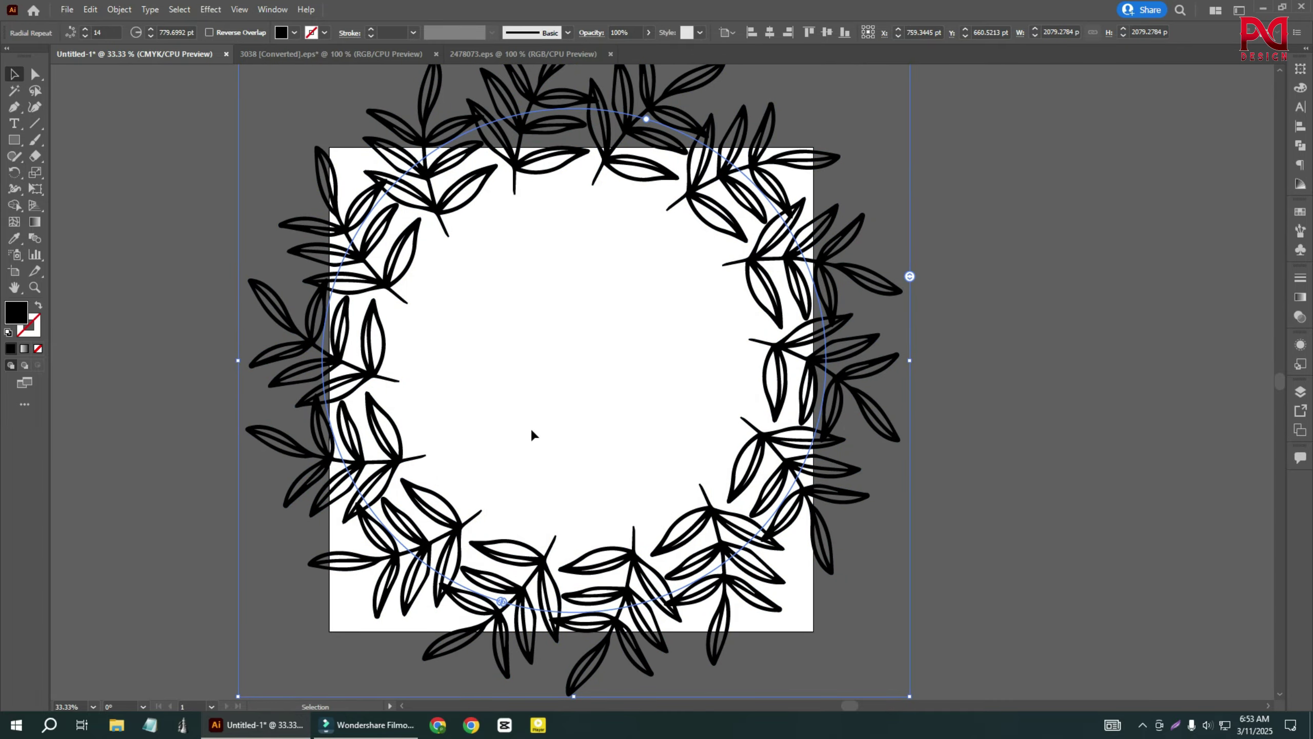
Change the leaf ring's fill colour to green.
left_click(294, 33)
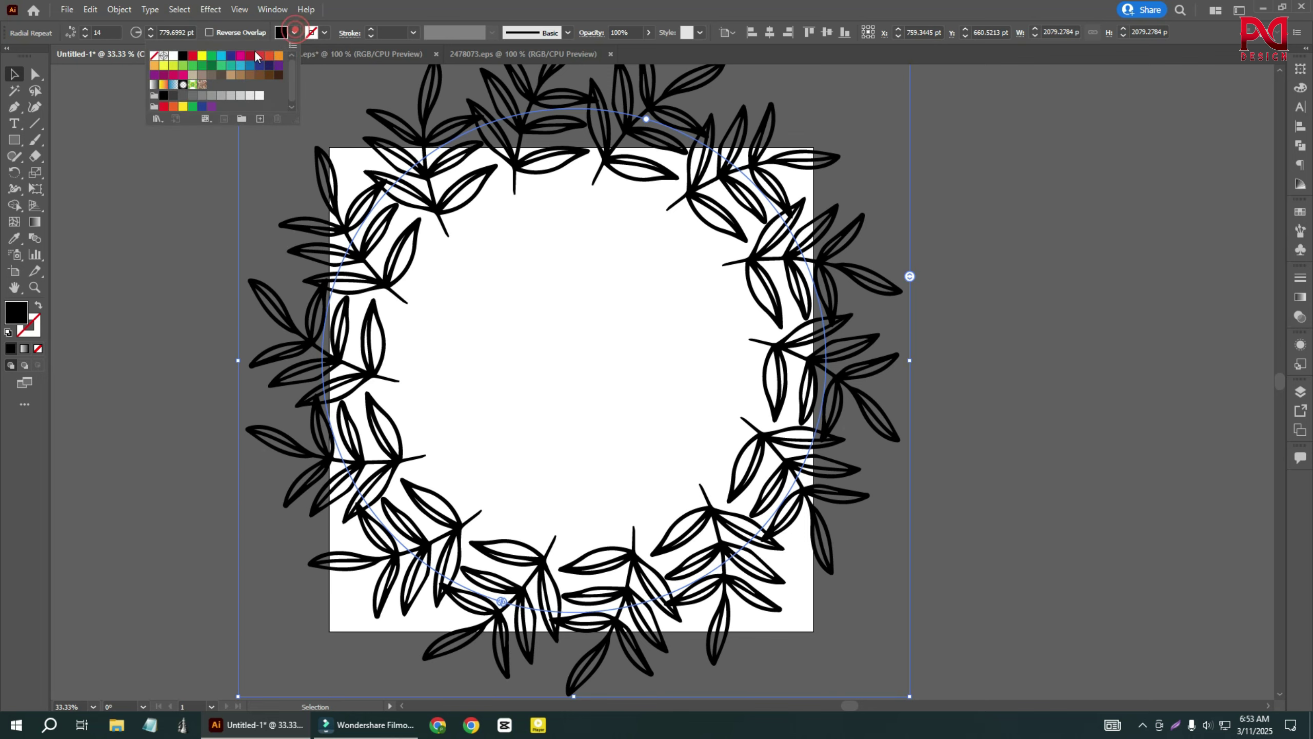
left_click(241, 55)
left_click(212, 56)
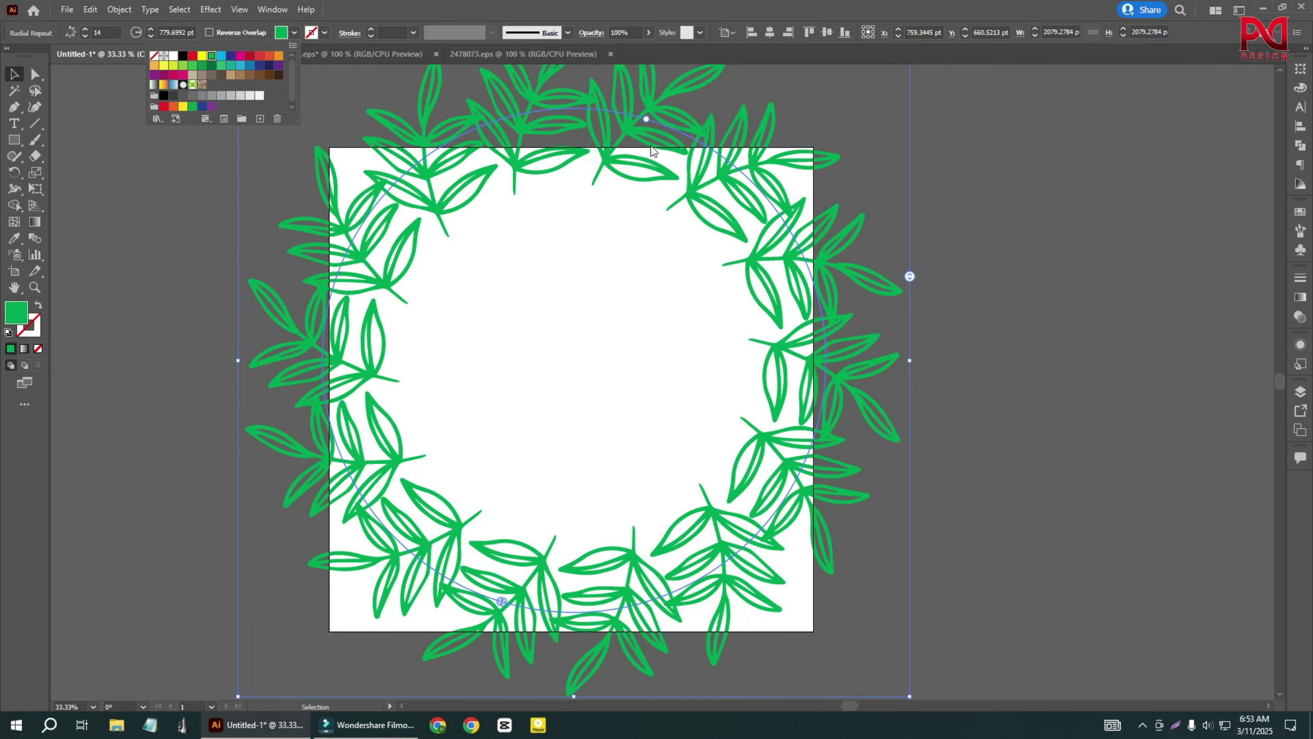
Reduce the green leaf ring's radius to about 283 pt so the branches overlap.
left_click(645, 121)
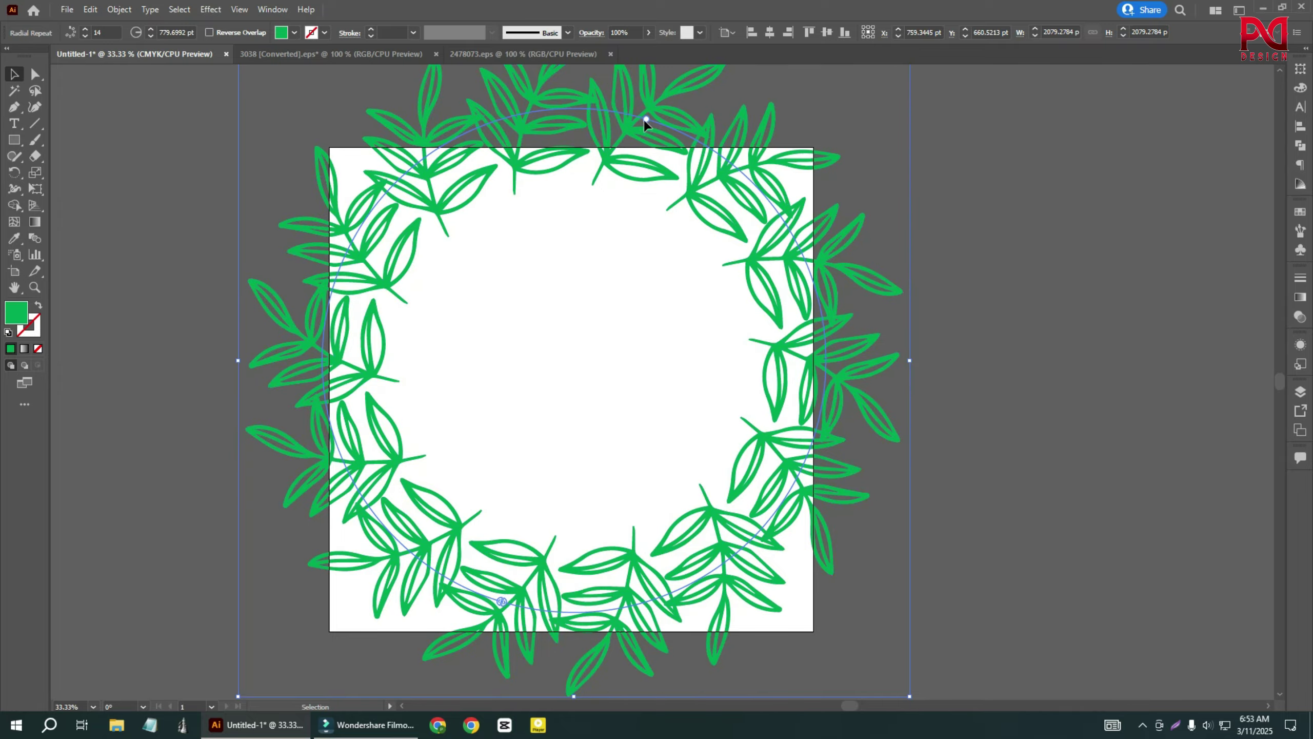
left_click_drag(645, 121, 606, 192)
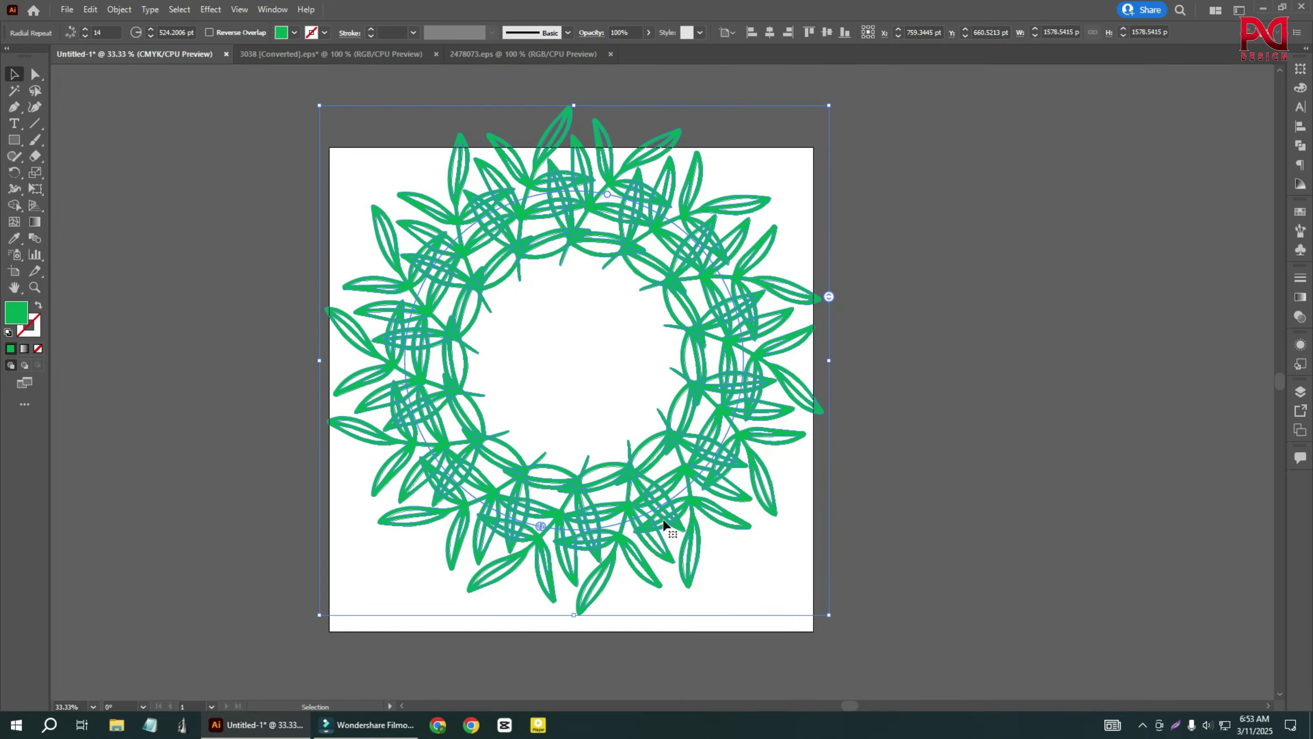
left_click_drag(605, 199, 582, 270)
Delete the green leaf ring from the artboard.
left_click(873, 419)
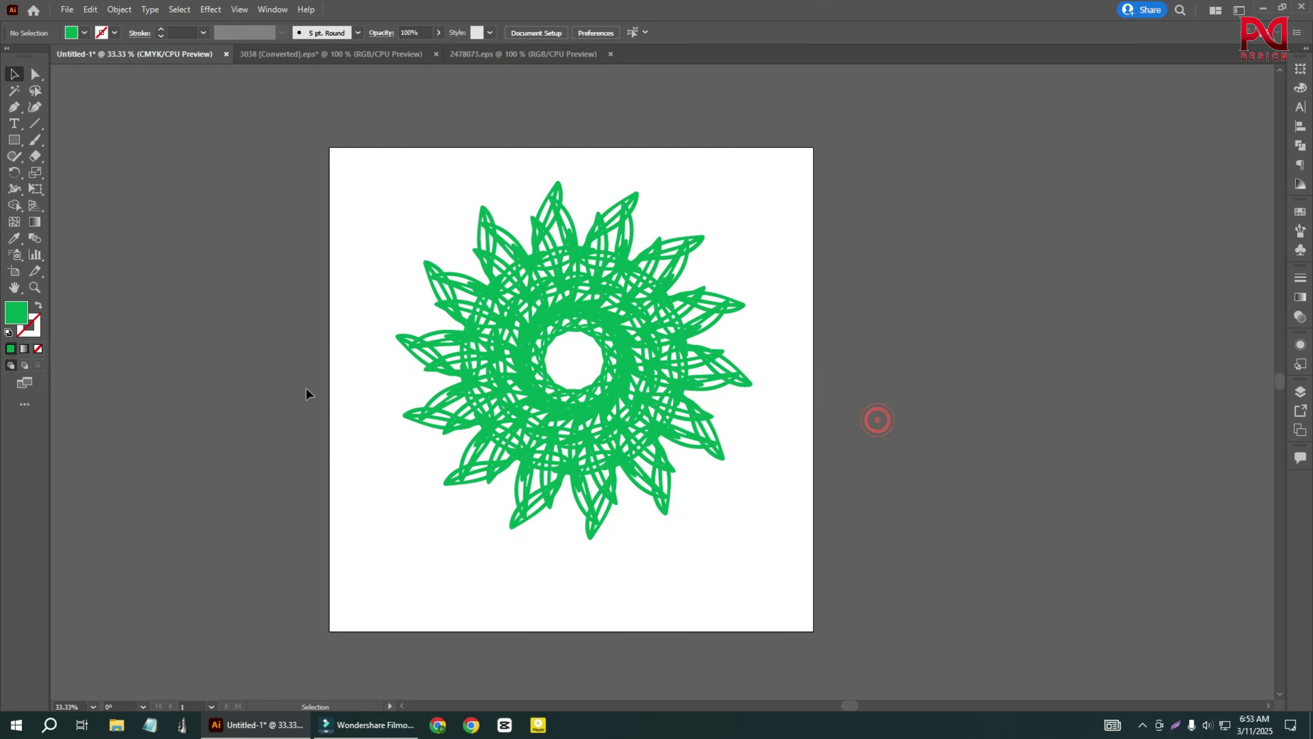
left_click_drag(345, 170, 645, 425)
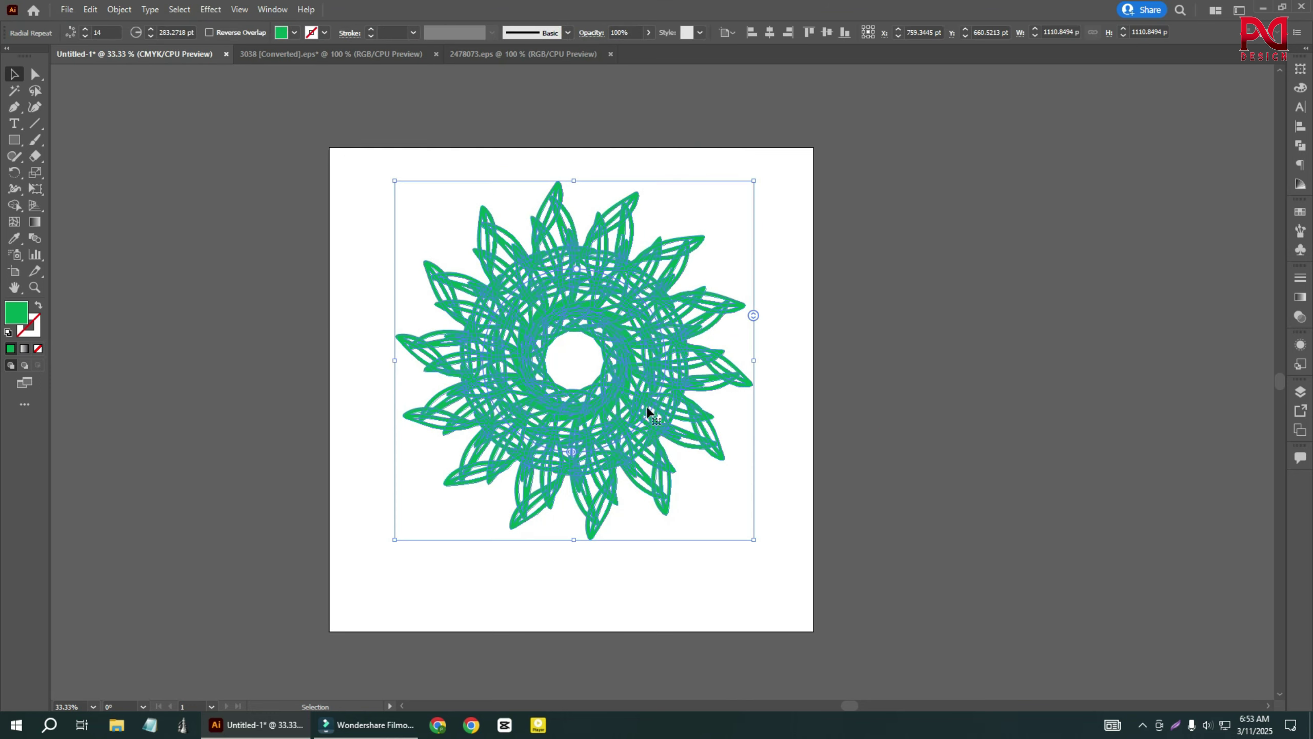
key("Delete")
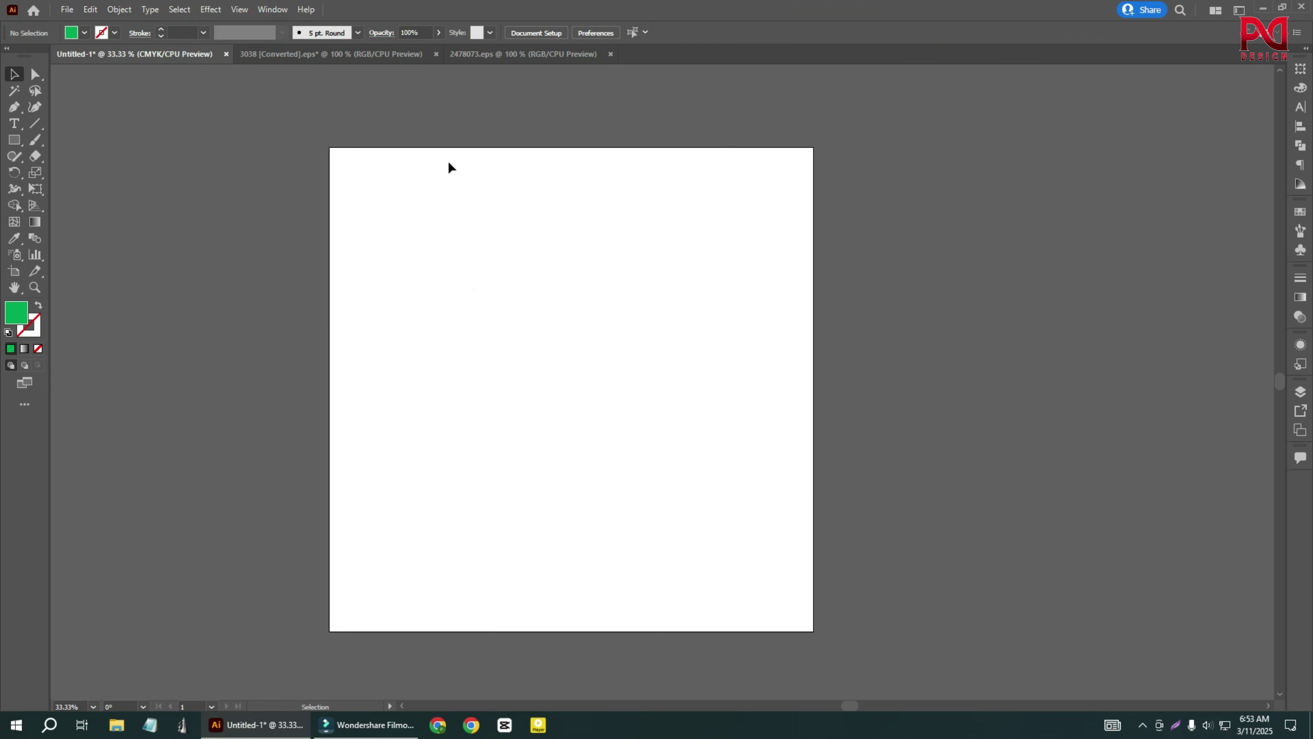
Copy the red flower from 3038 [Converted].eps and paste it into the Untitled-1 document.
left_click(339, 55)
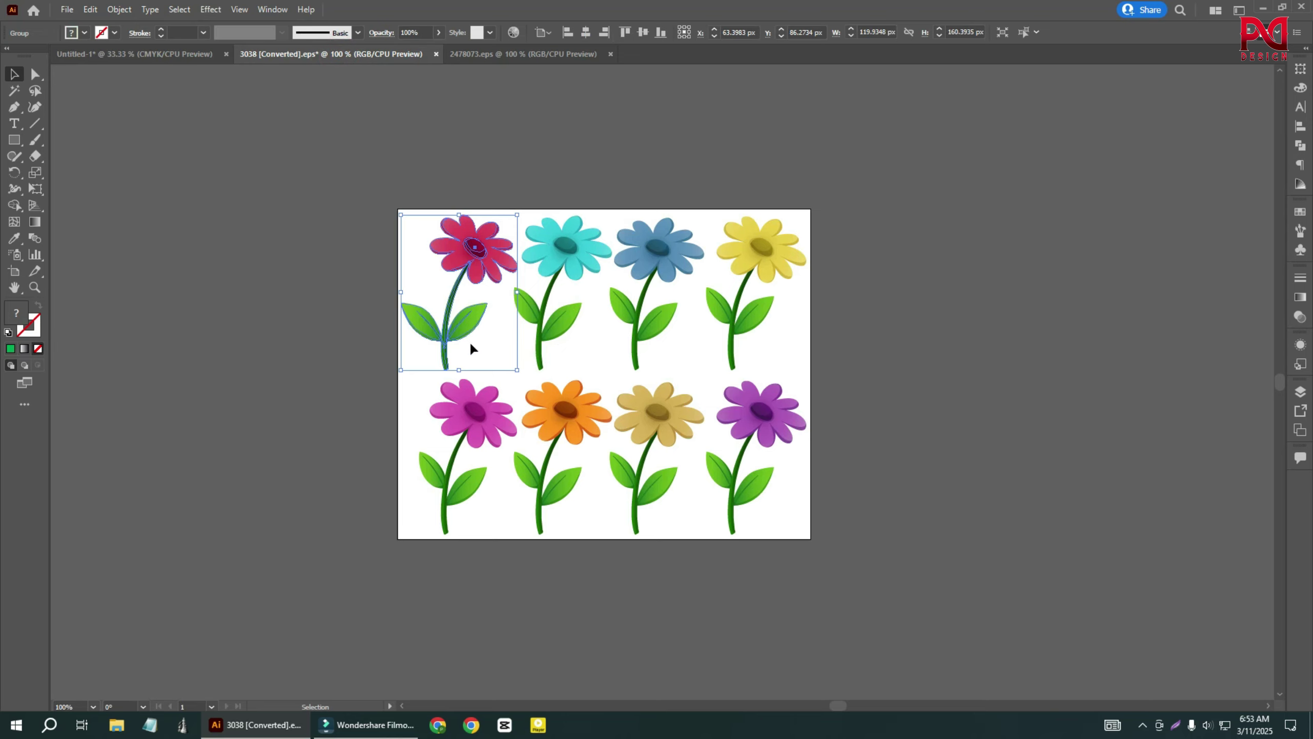
left_click(172, 55)
key("ctrl+v")
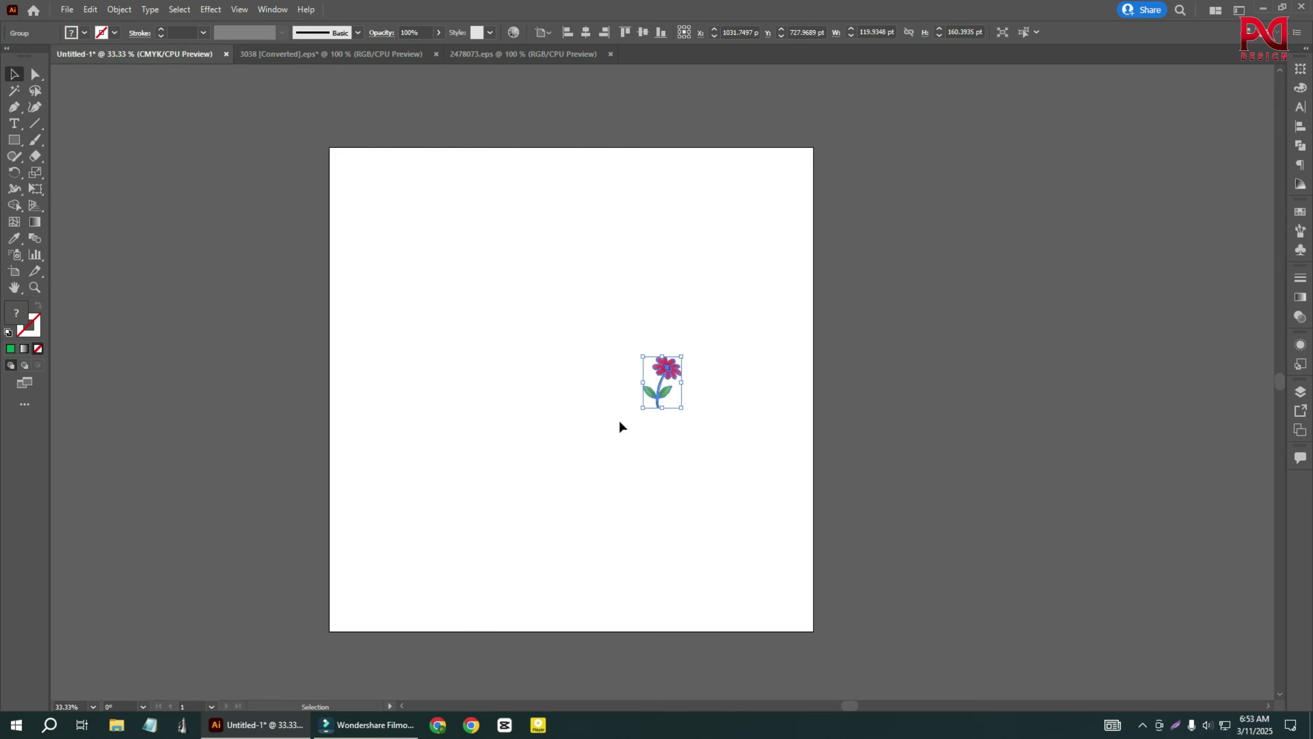
Enlarge the pasted flower to about 543 pt wide and move it near the artboard's upper middle.
left_click_drag(682, 408, 776, 499)
left_click_drag(710, 340, 596, 310)
scroll(524, 378, "down", 1)
scroll(456, 370, "up", 1)
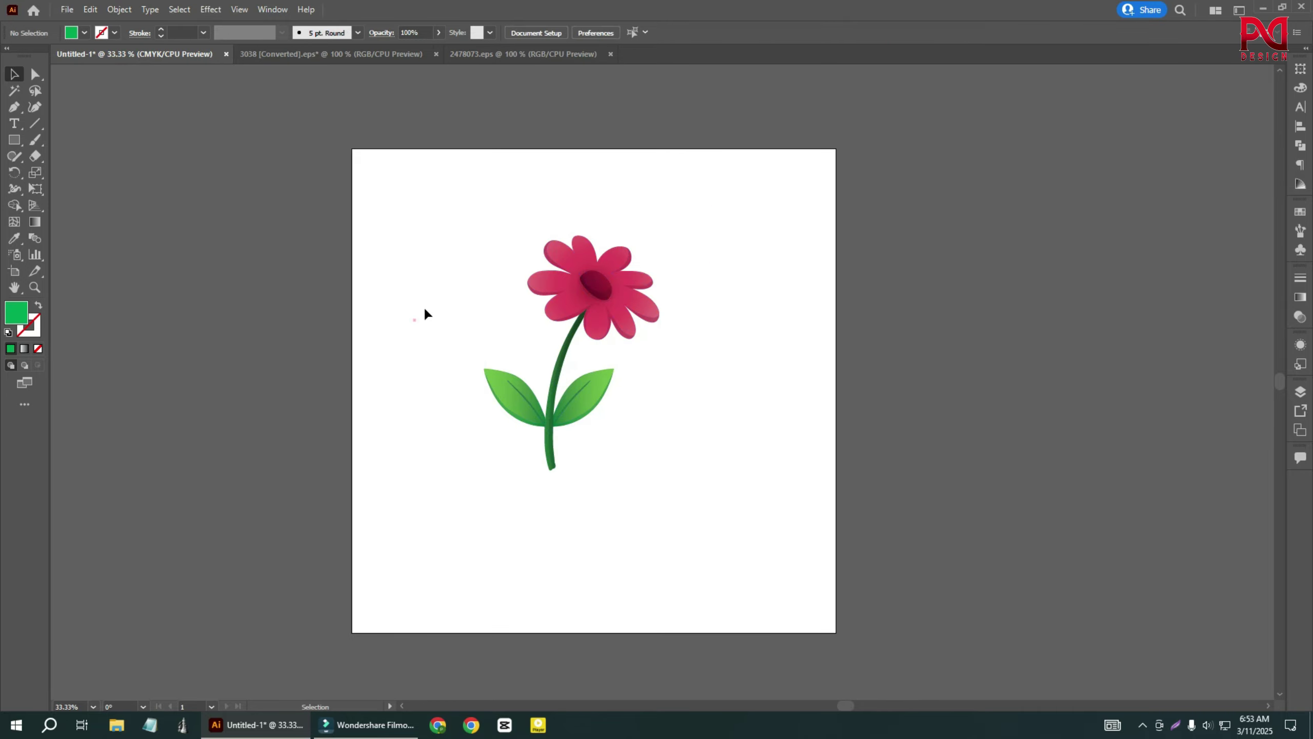
Apply a grid repeat to the enlarged red flower.
left_click(126, 13)
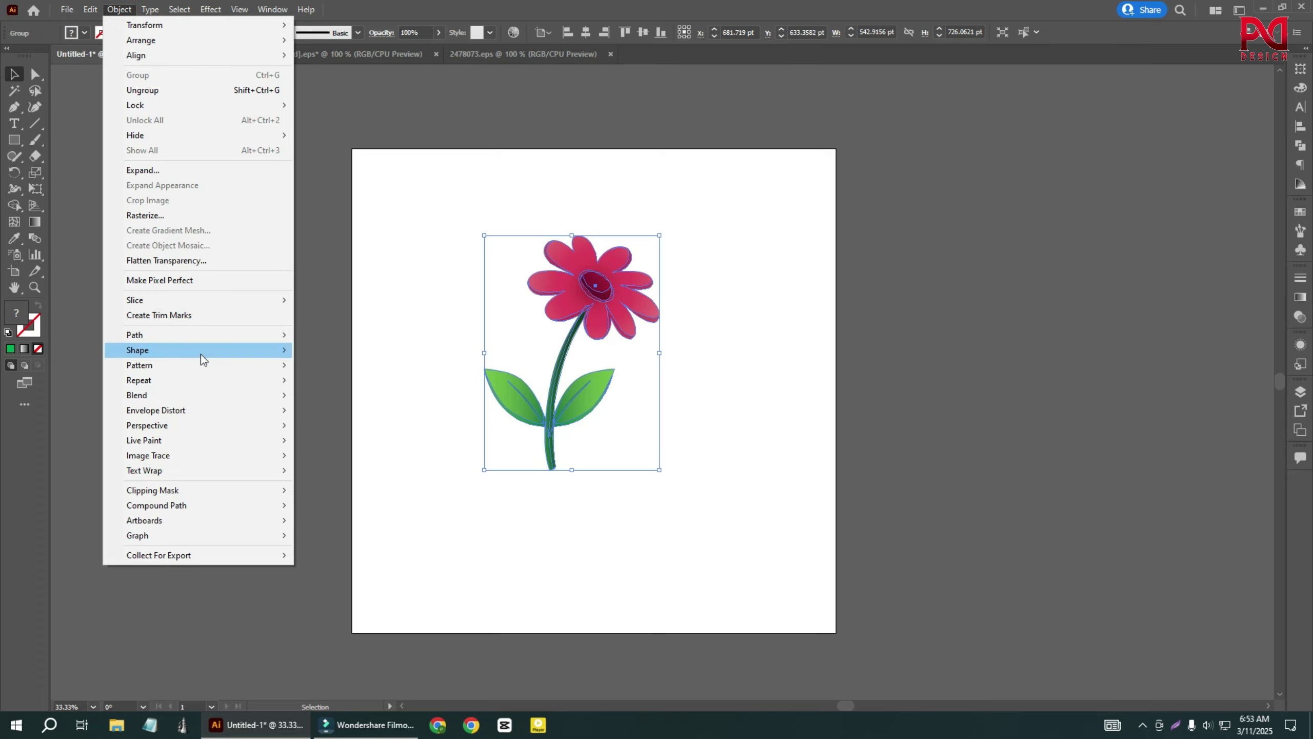
left_click(205, 384)
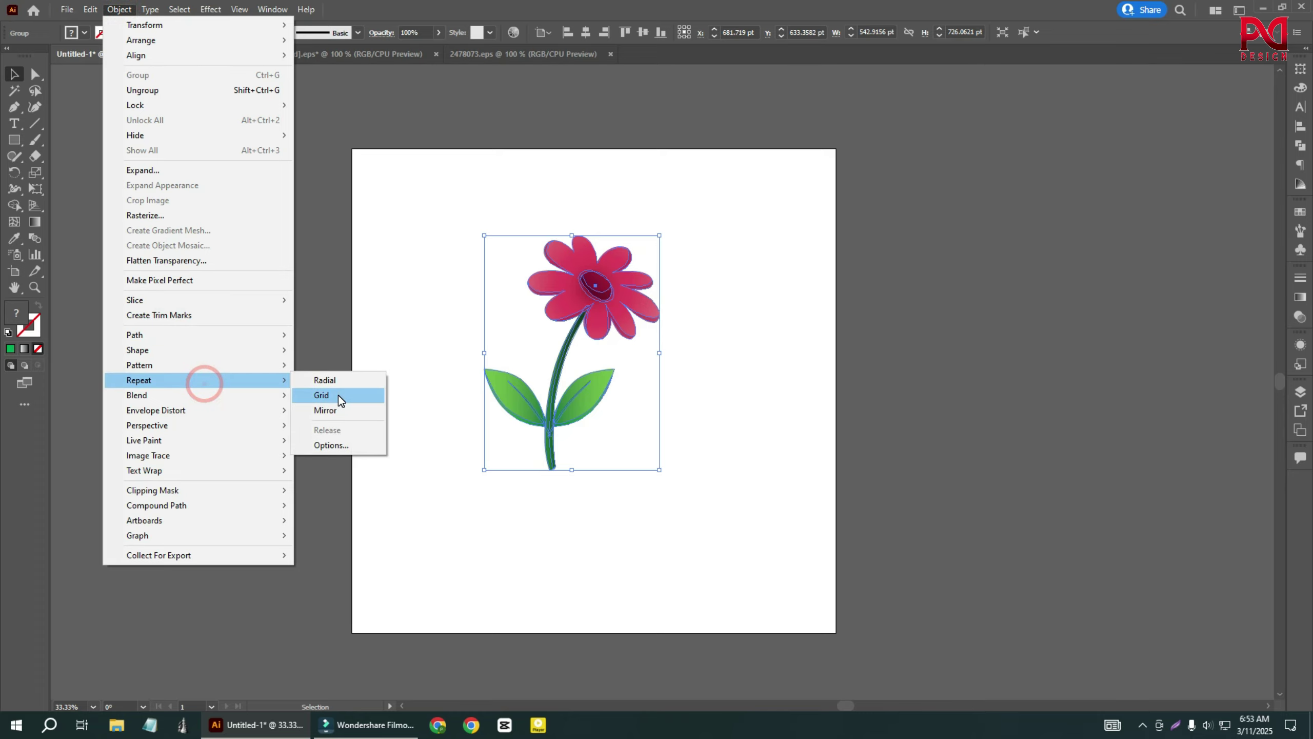
left_click(338, 394)
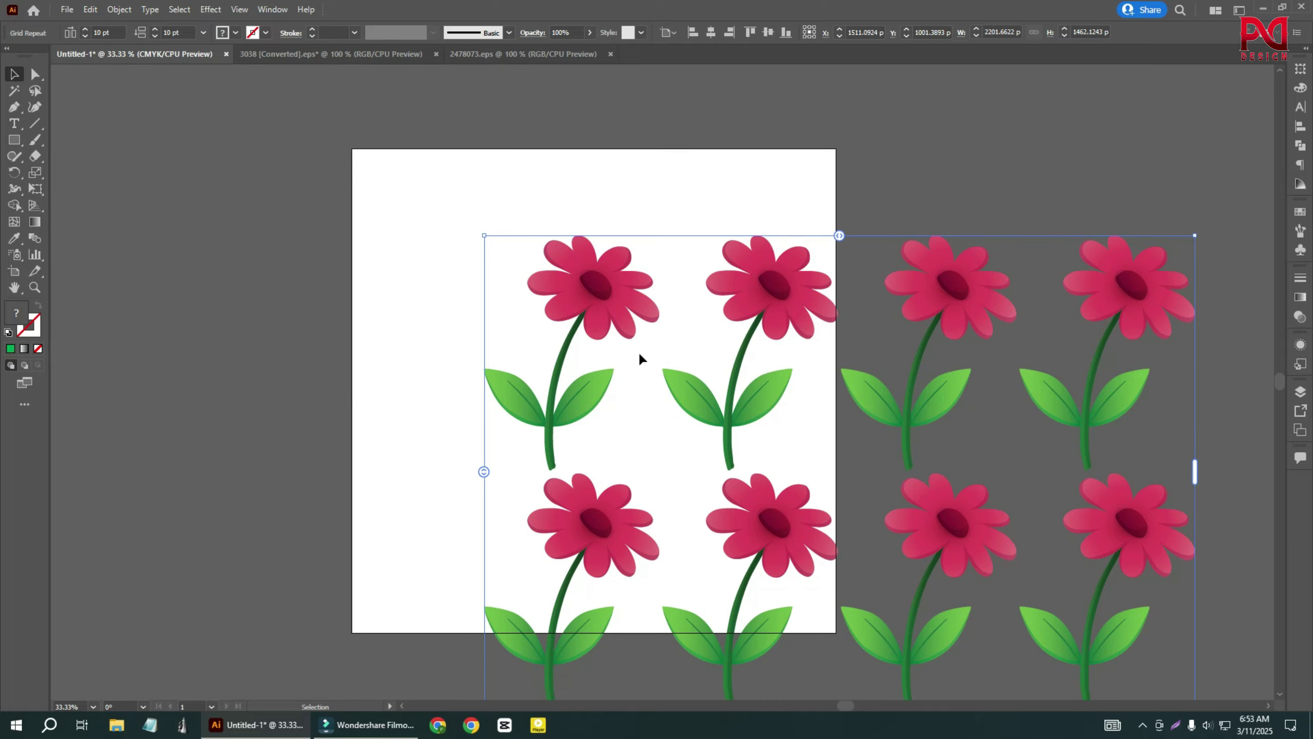
Scale the flower grid repeat down to about 815 pt wide and align it with the artboard's upper-left corner.
scroll(607, 376, "down", 1)
scroll(608, 377, "down", 1)
left_click_drag(744, 473, 599, 381)
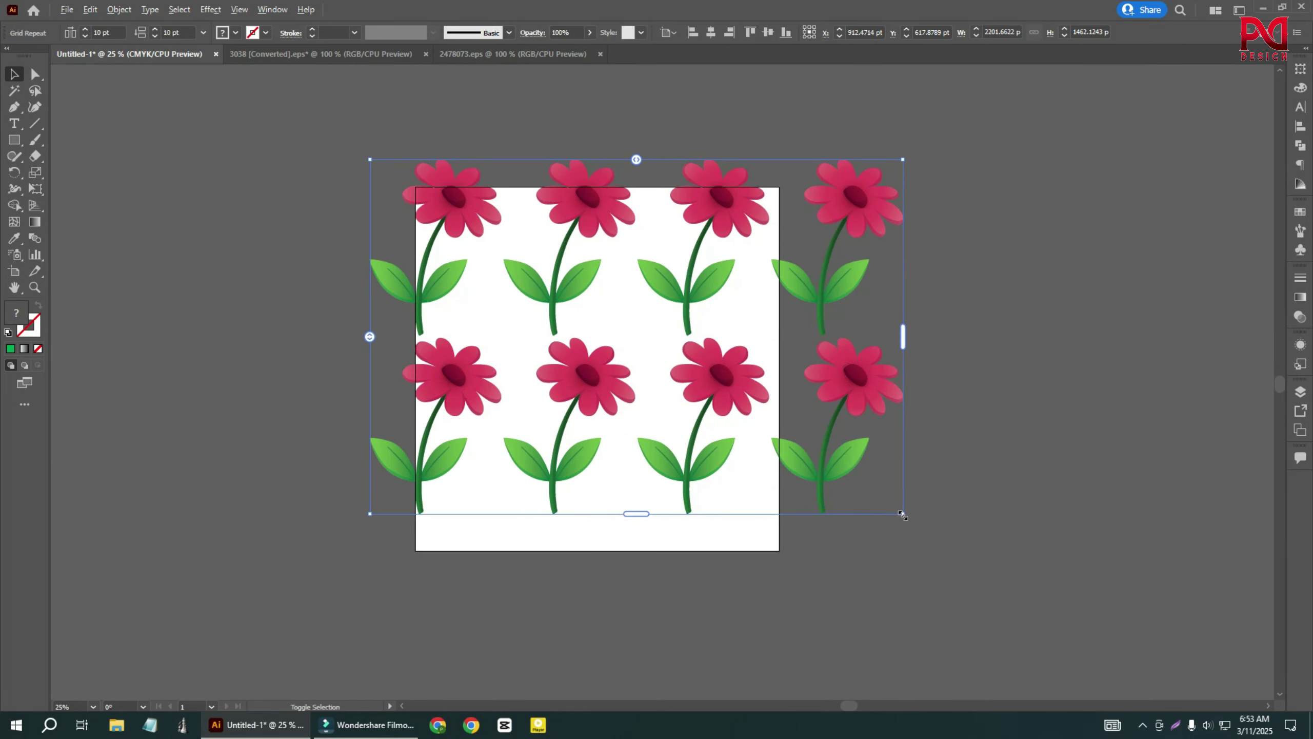
left_click_drag(902, 514, 735, 402)
scroll(563, 300, "up", 1)
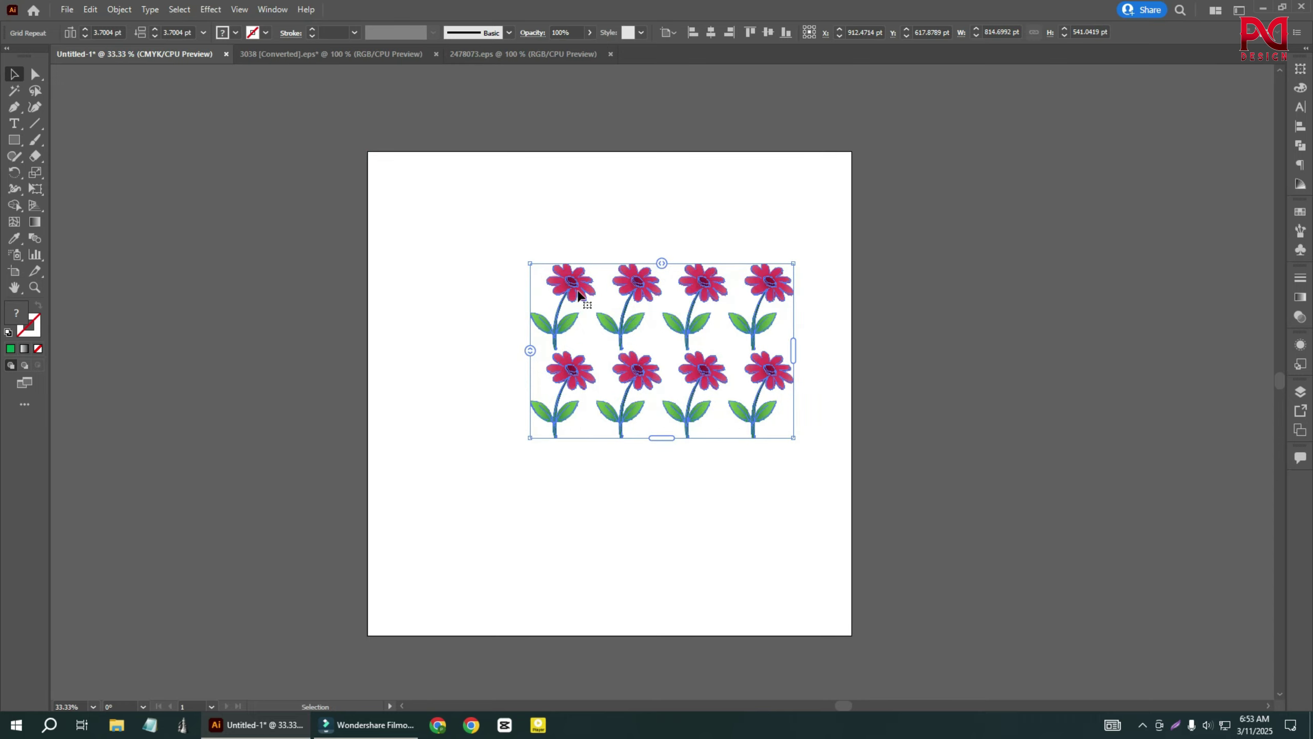
left_click_drag(575, 290, 412, 178)
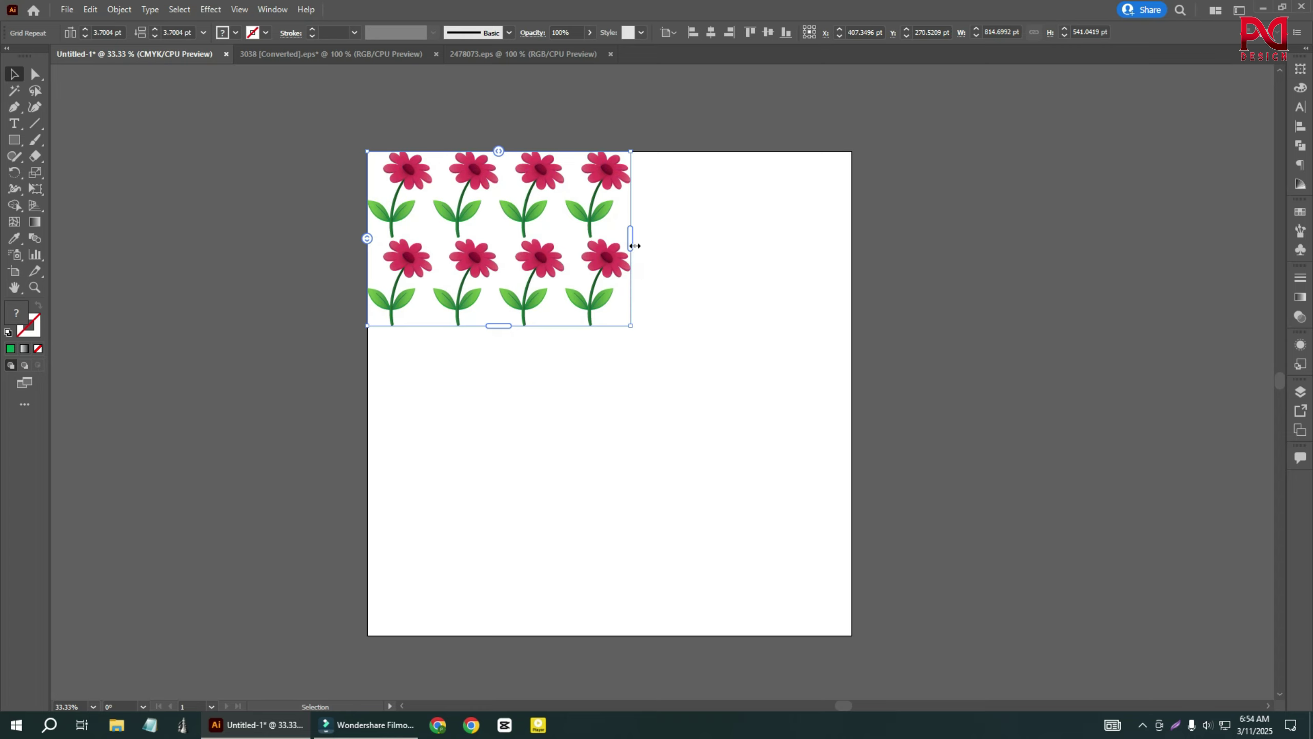
Extend the flower grid over the whole artboard with more columns and rows, and scale it to about 1489 pt wide.
left_click_drag(635, 245, 891, 243)
left_click_drag(638, 328, 616, 641)
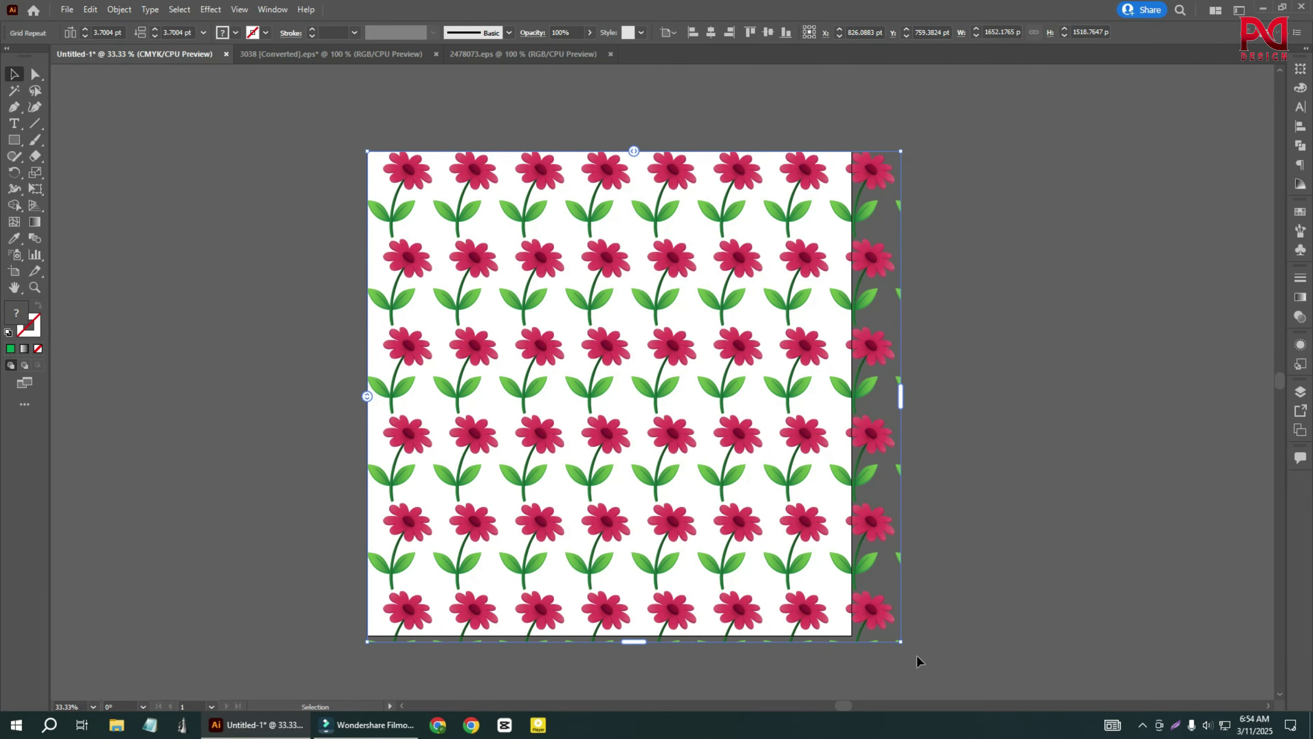
left_click_drag(900, 641, 854, 649)
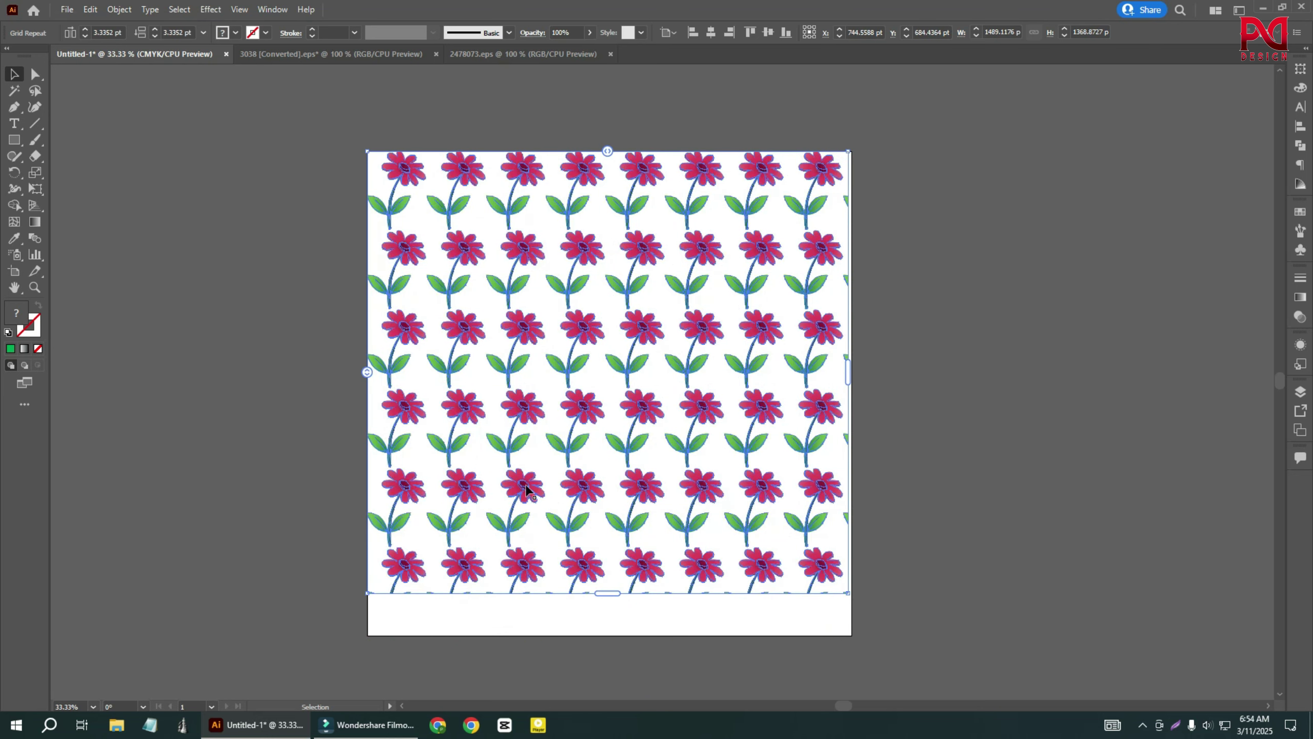
left_click(217, 324)
left_click_drag(281, 178, 888, 387)
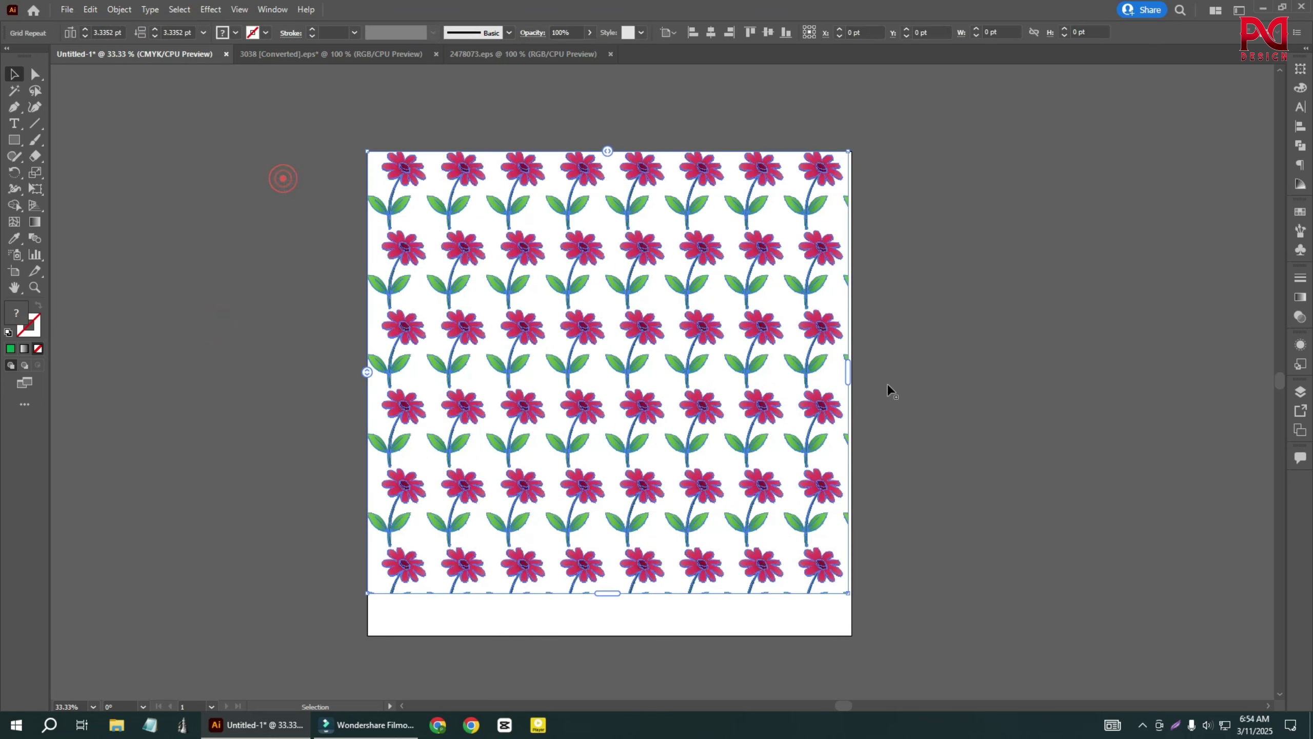
left_click(1011, 331)
left_click(521, 316)
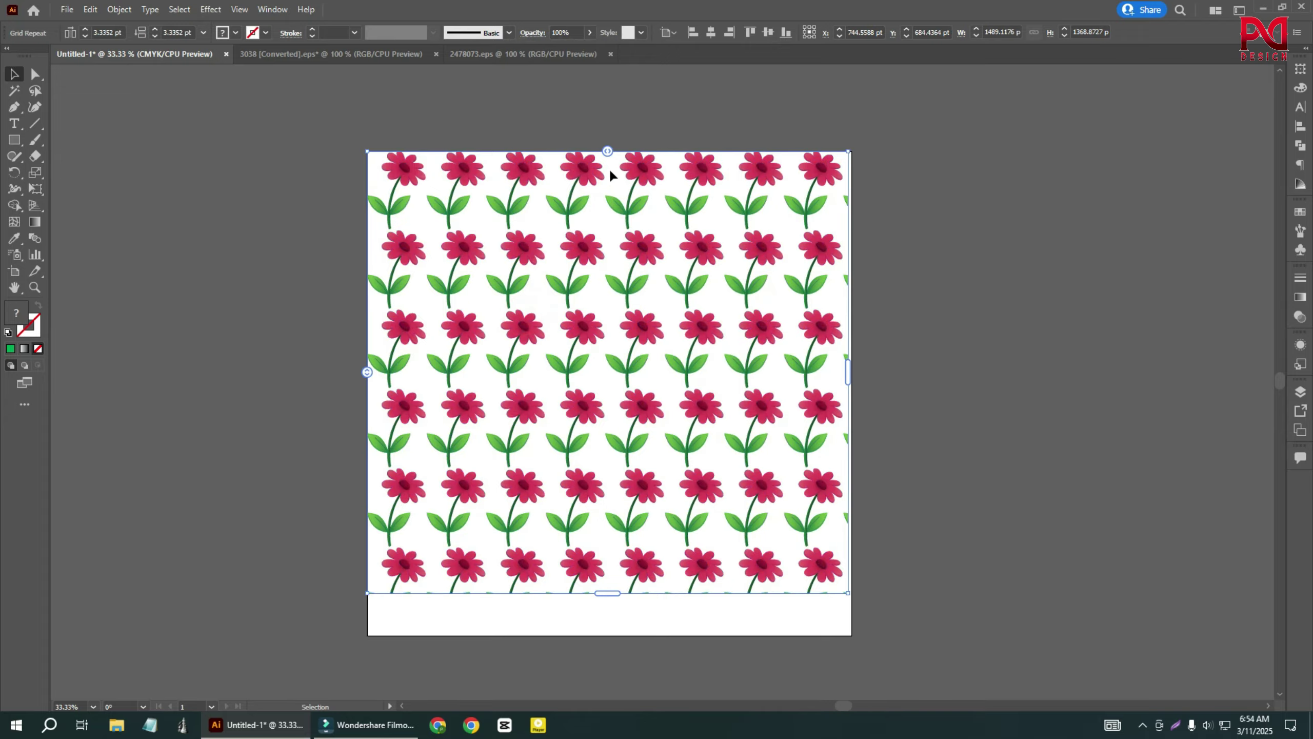
Adjust the grid repeat's spacing to about 16 pt between columns and about 111 pt between rows.
left_click_drag(604, 150, 725, 155)
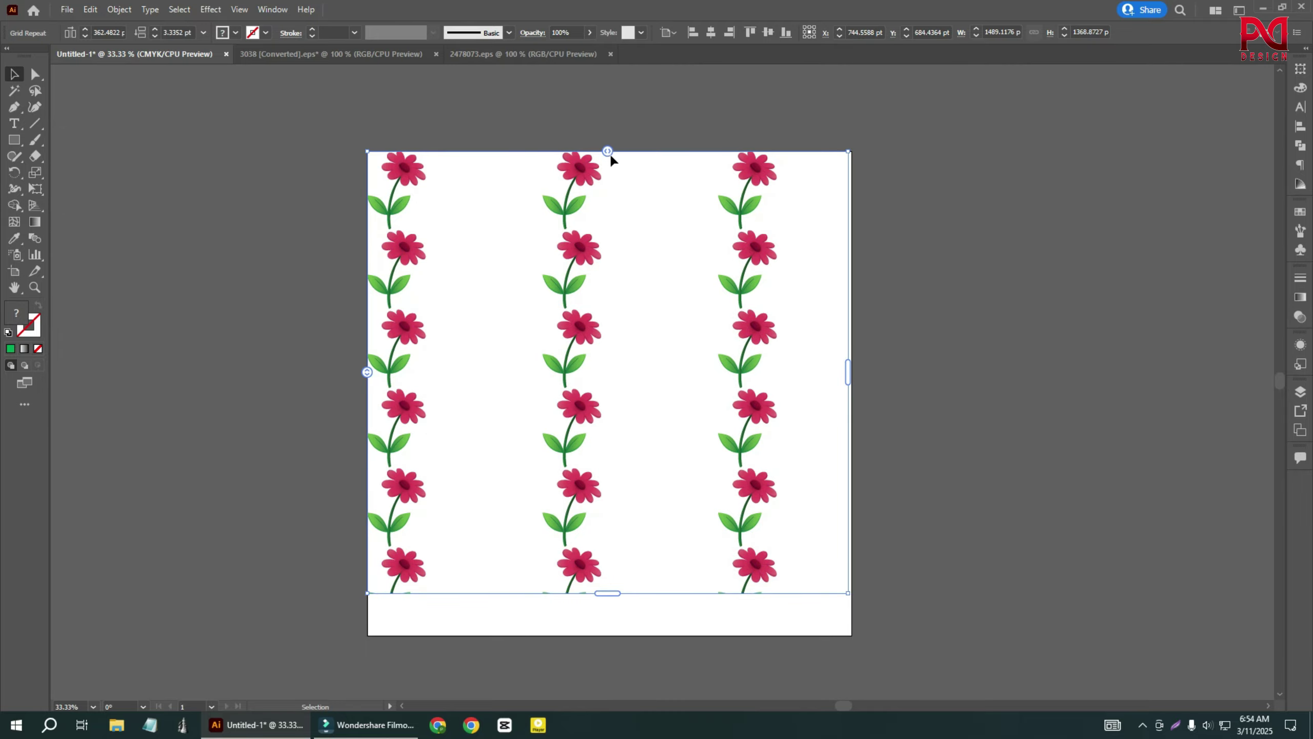
left_click_drag(608, 150, 606, 151)
left_click_drag(587, 152, 497, 169)
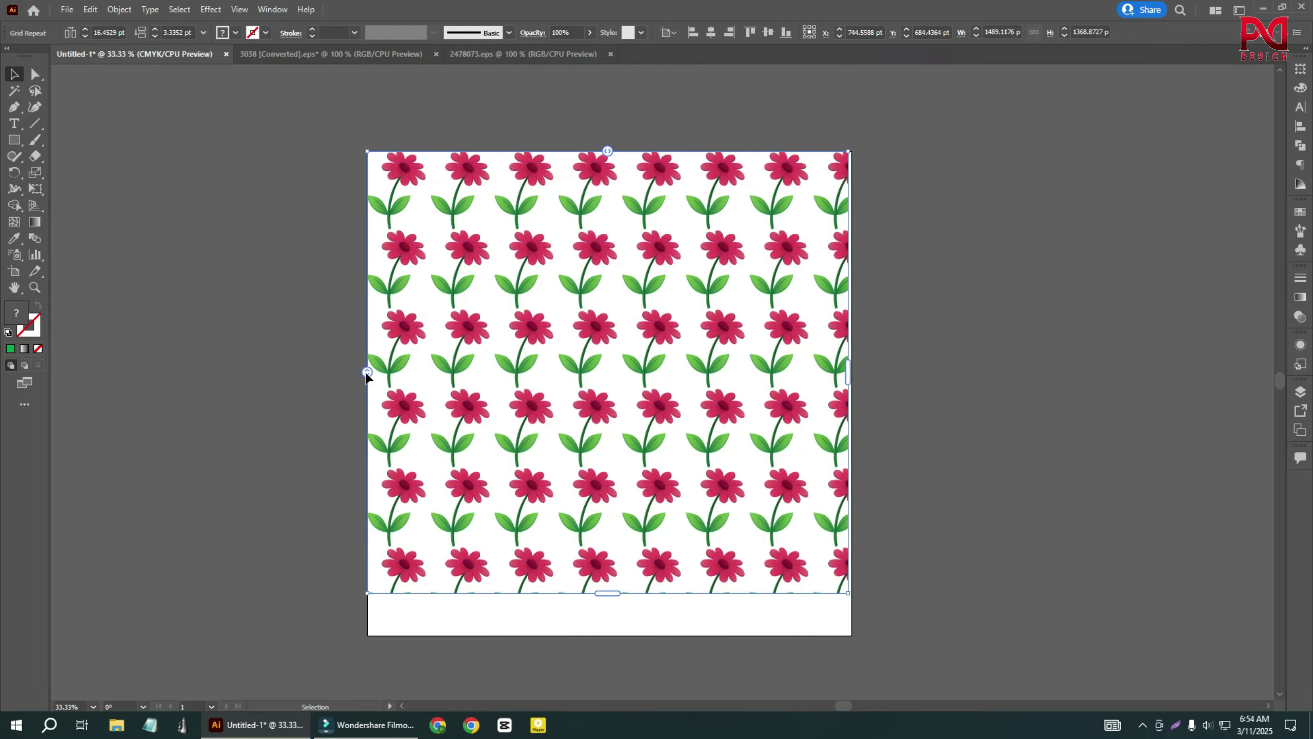
left_click_drag(366, 376, 407, 365)
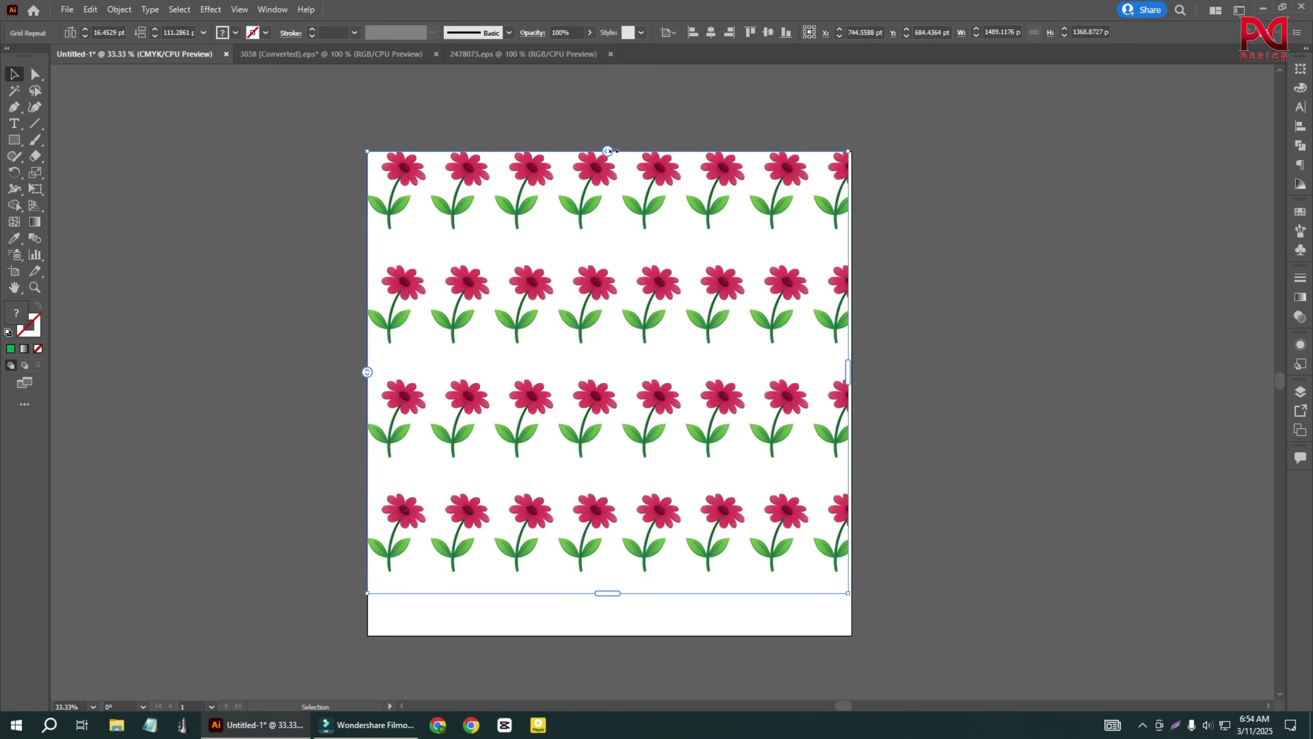
Try wider grid spacing of about 77 pt between columns and 185 pt between rows, and undo both changes.
left_click_drag(607, 151, 632, 151)
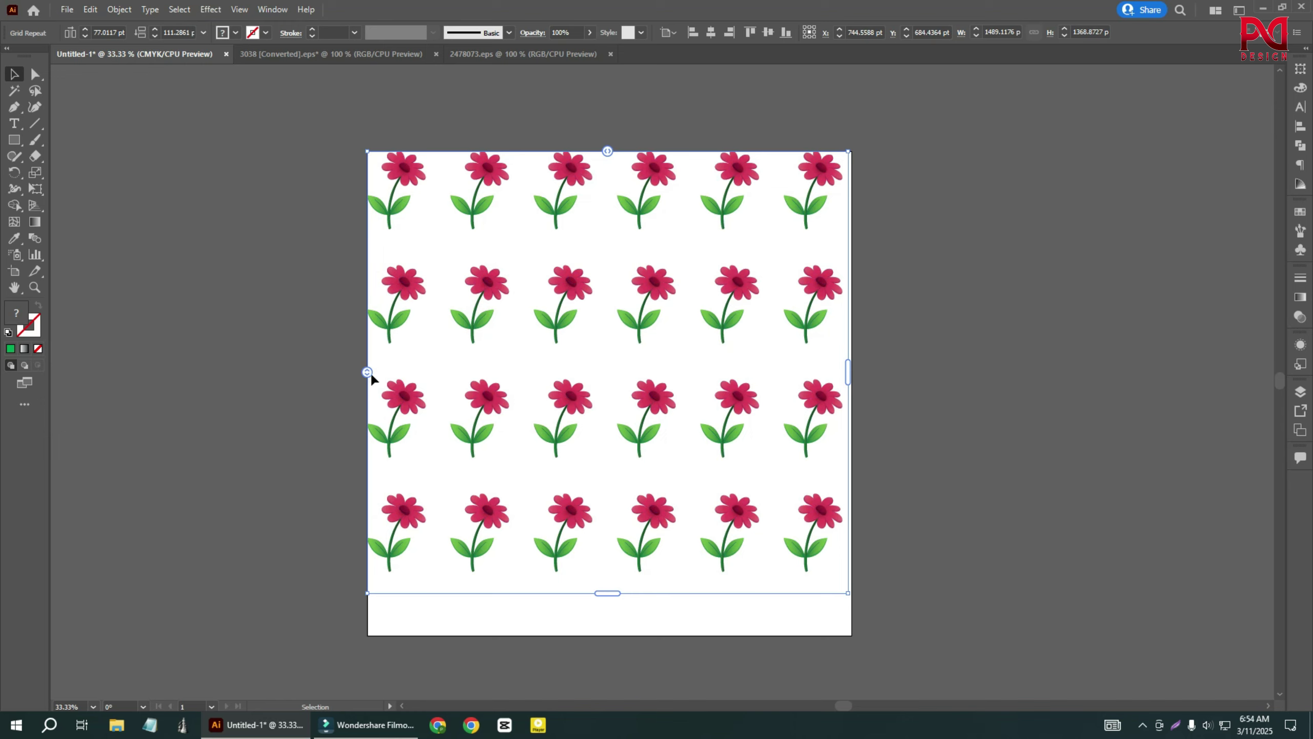
left_click_drag(366, 373, 369, 397)
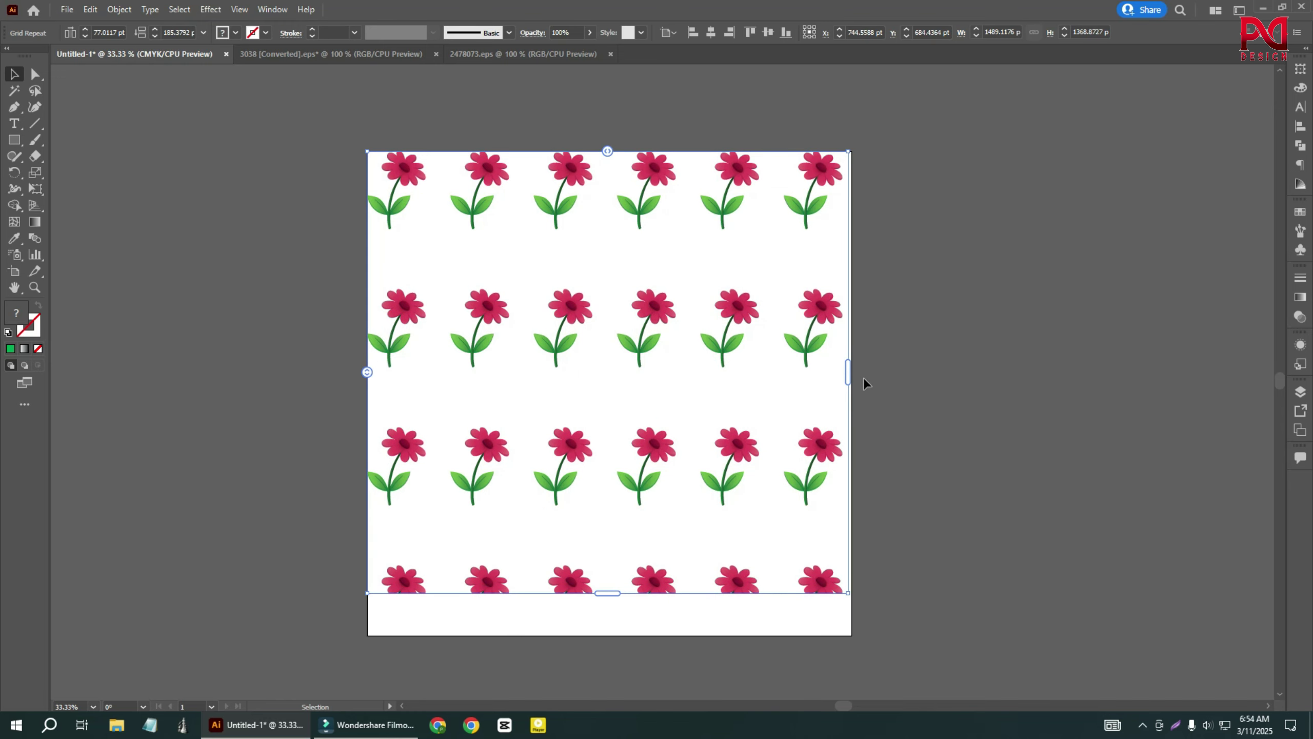
key("ctrl+z")
key("ctrl+z")
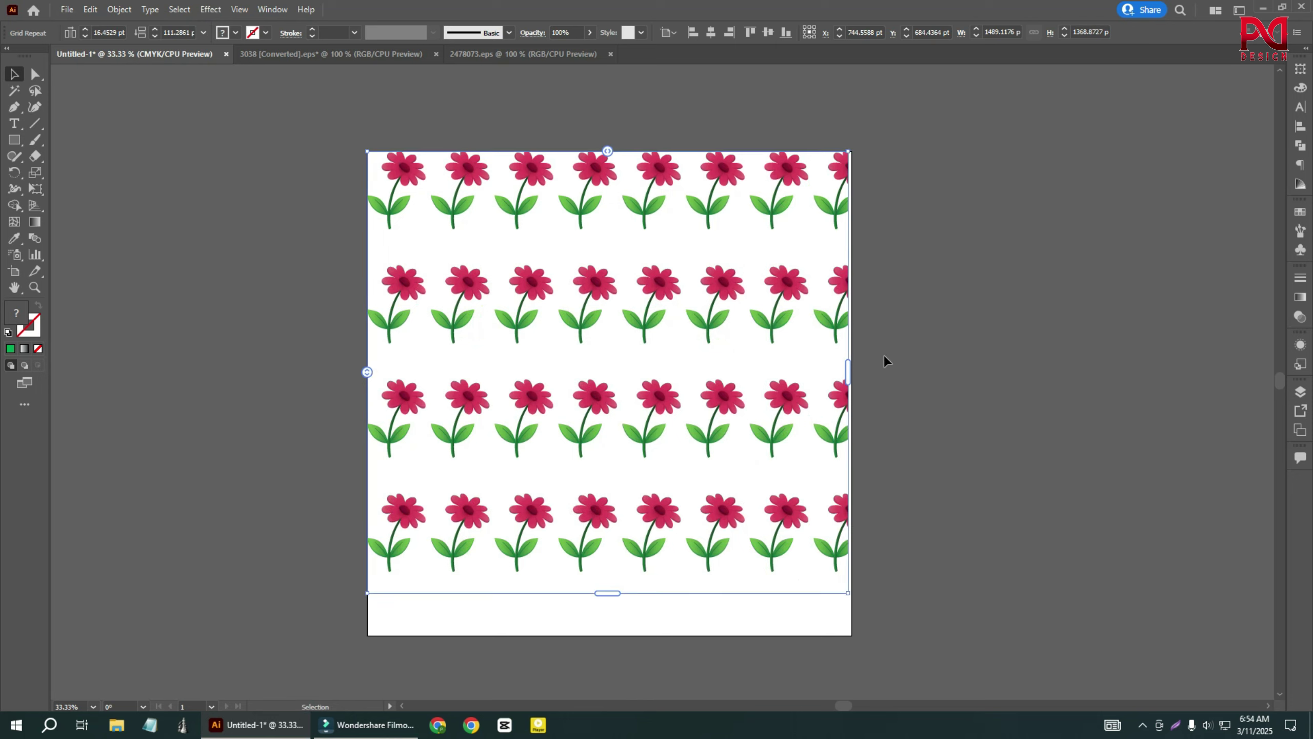
In the Repeat Options, set the grid's row spacing to 112 pt, preview Brick by Row, and choose Brick by Column as grid type.
left_click(119, 9)
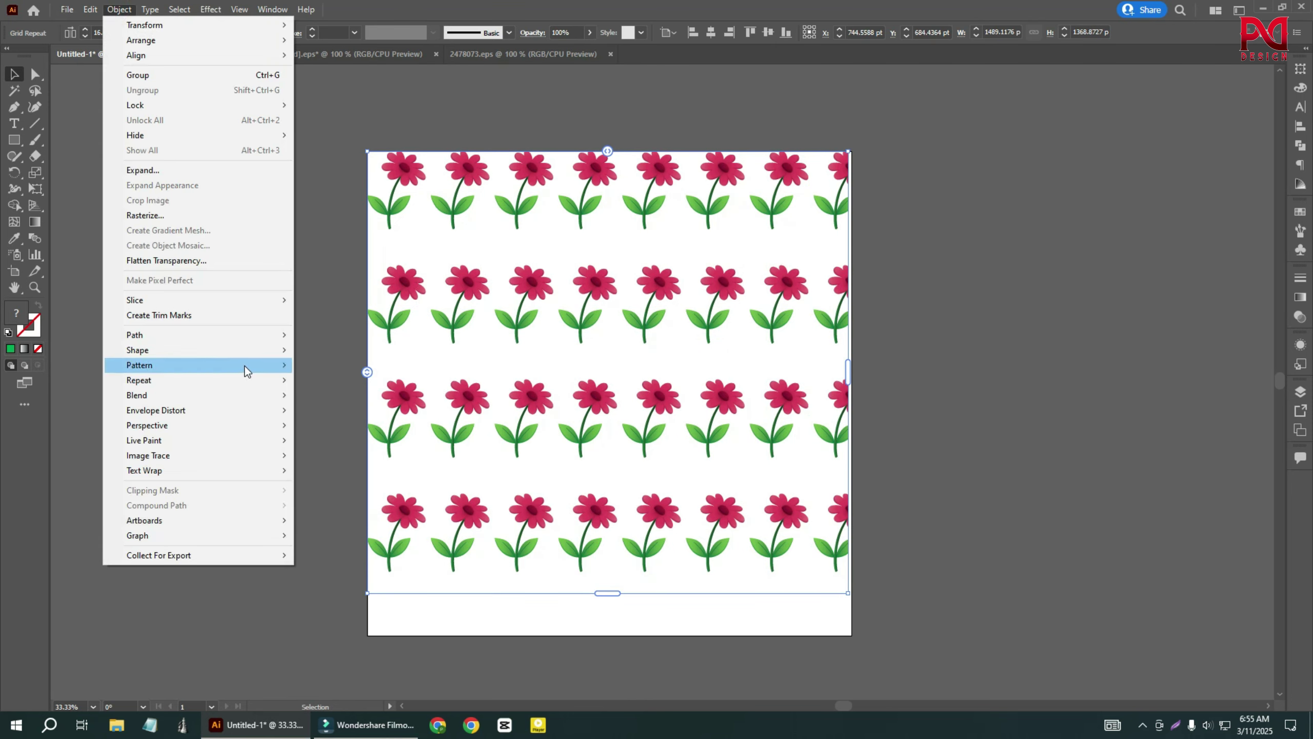
mouse_move(223, 379)
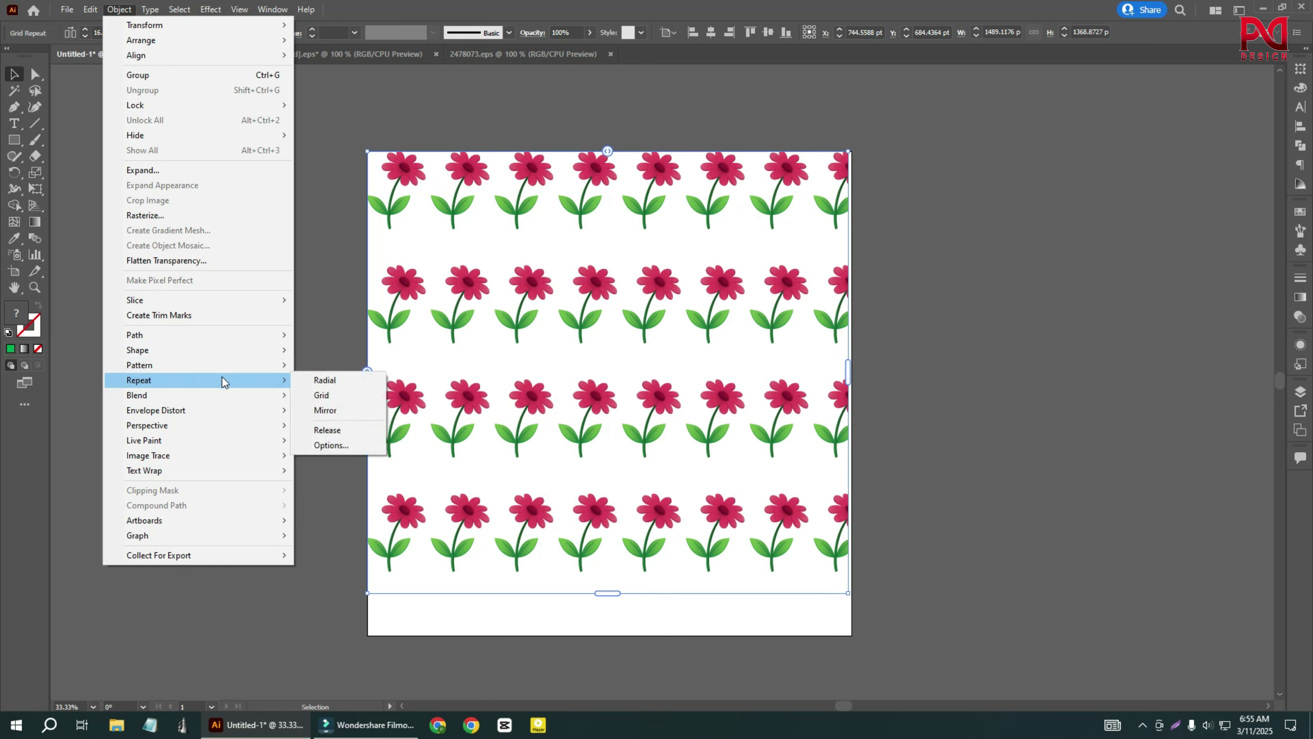
left_click(337, 446)
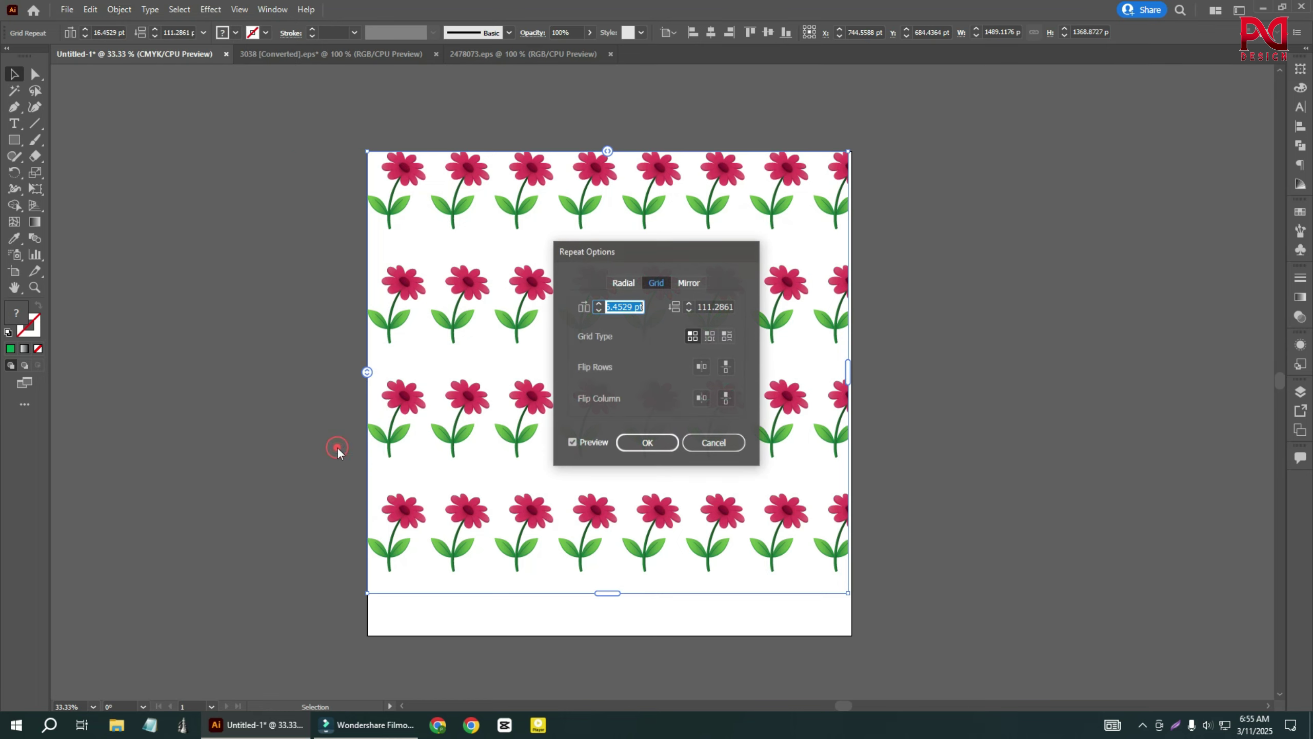
left_click_drag(646, 256, 900, 179)
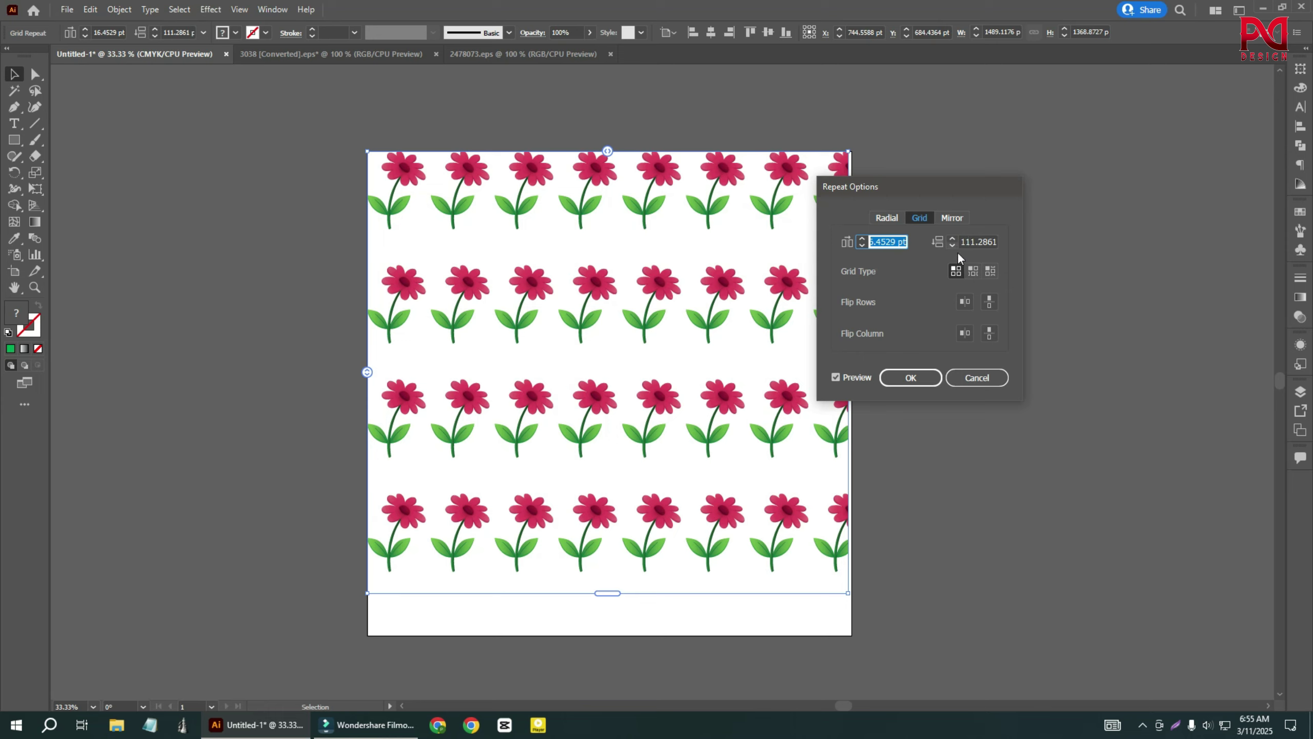
left_click(953, 238)
left_click(974, 271)
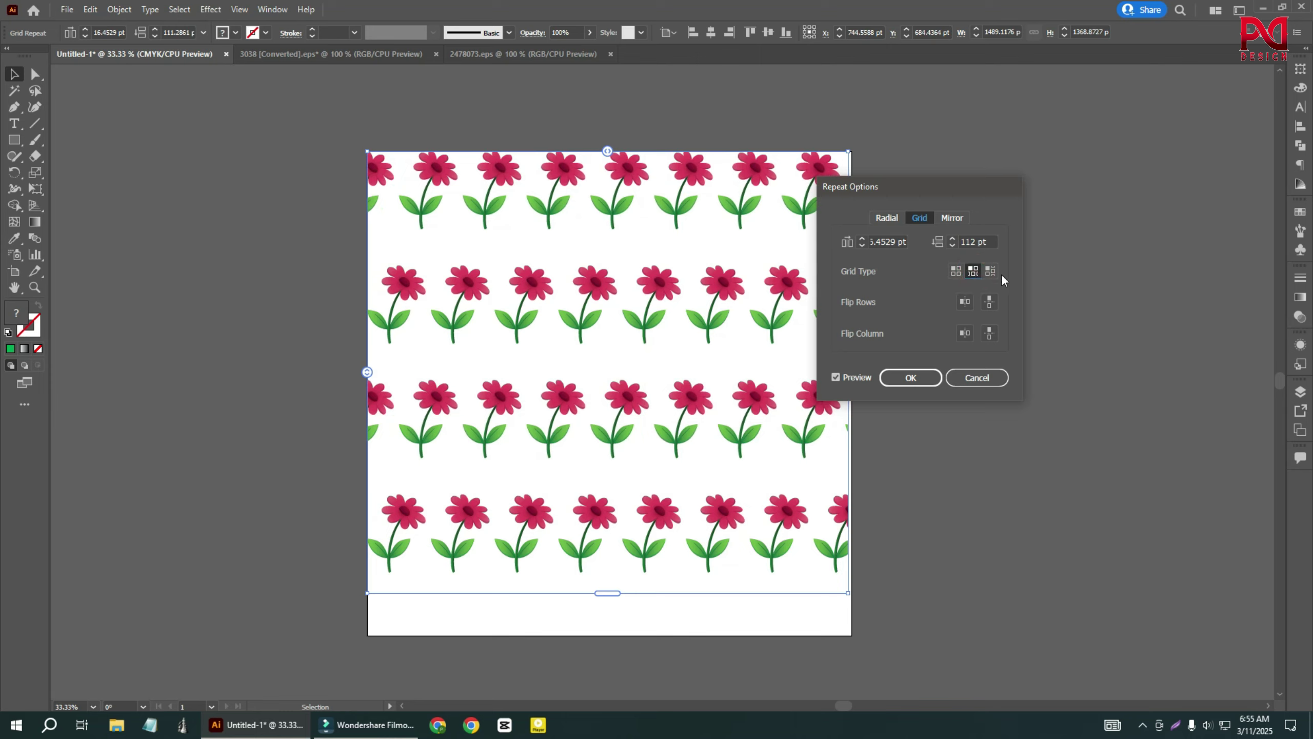
left_click(994, 274)
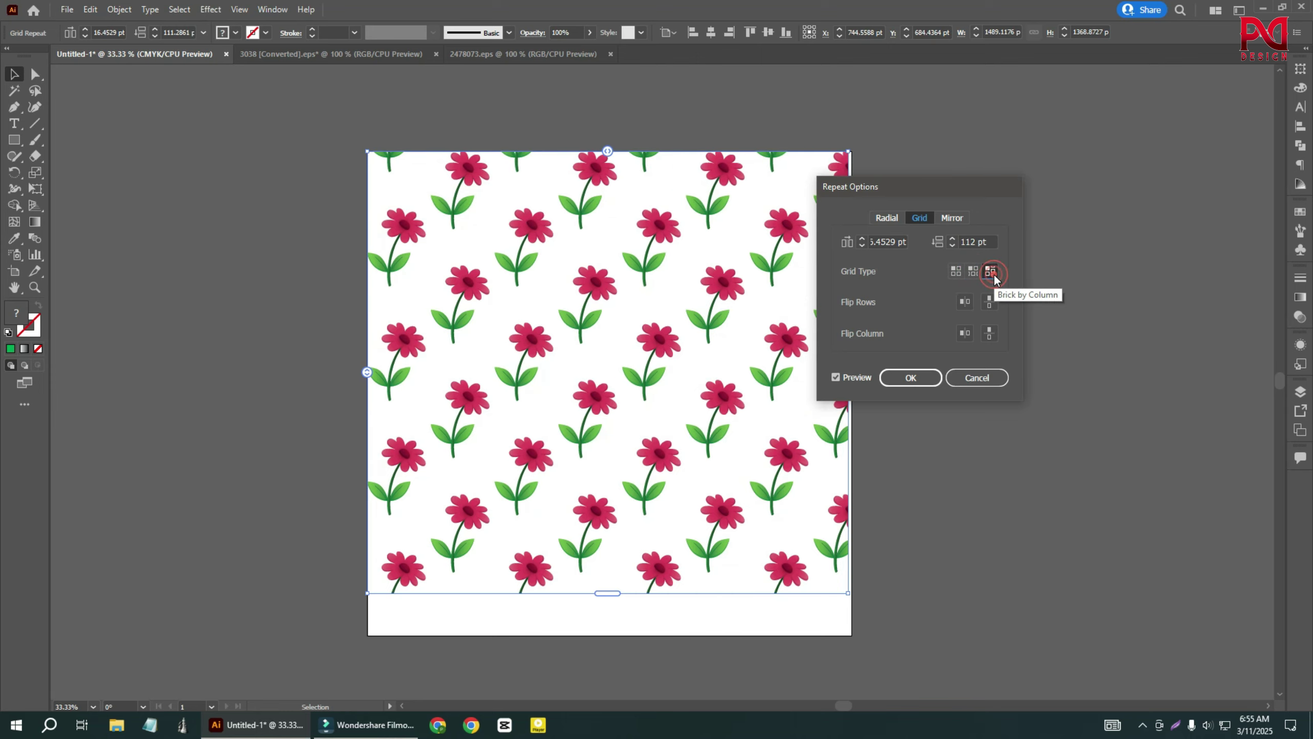